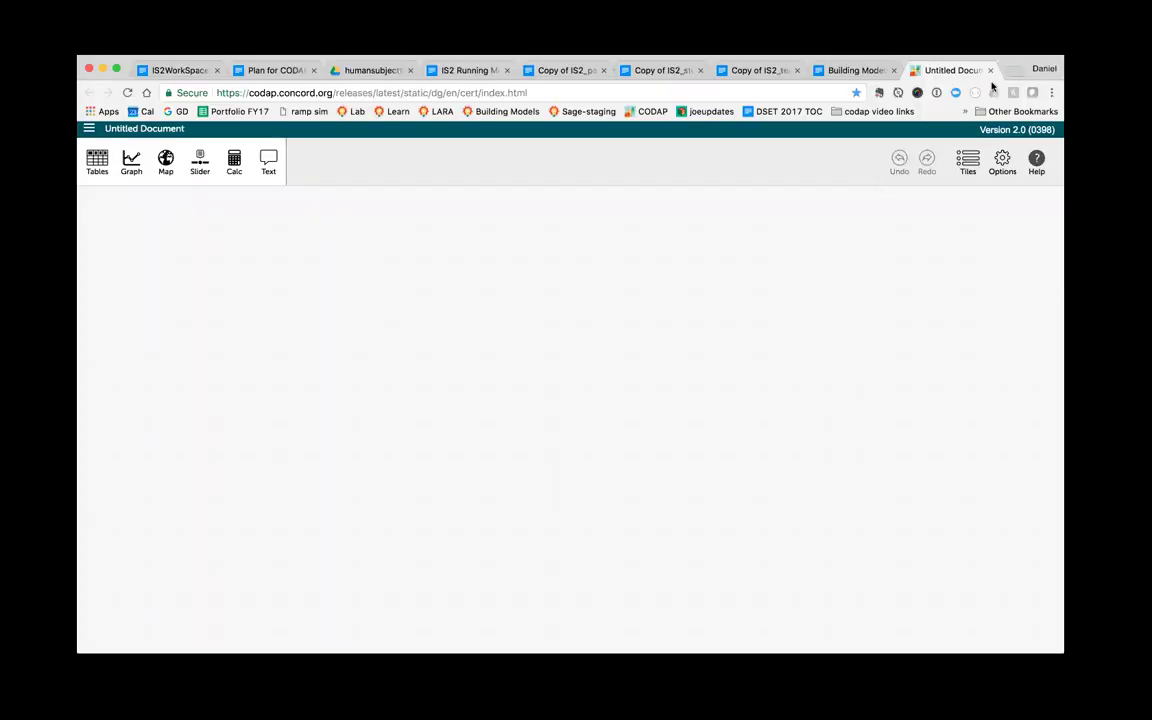
# Step: Import the fast plants data file and enlarge its table to show all attributes and about 22 rows
pyautogui.moveTo(992, 85); pyautogui.dragTo(288, 283)
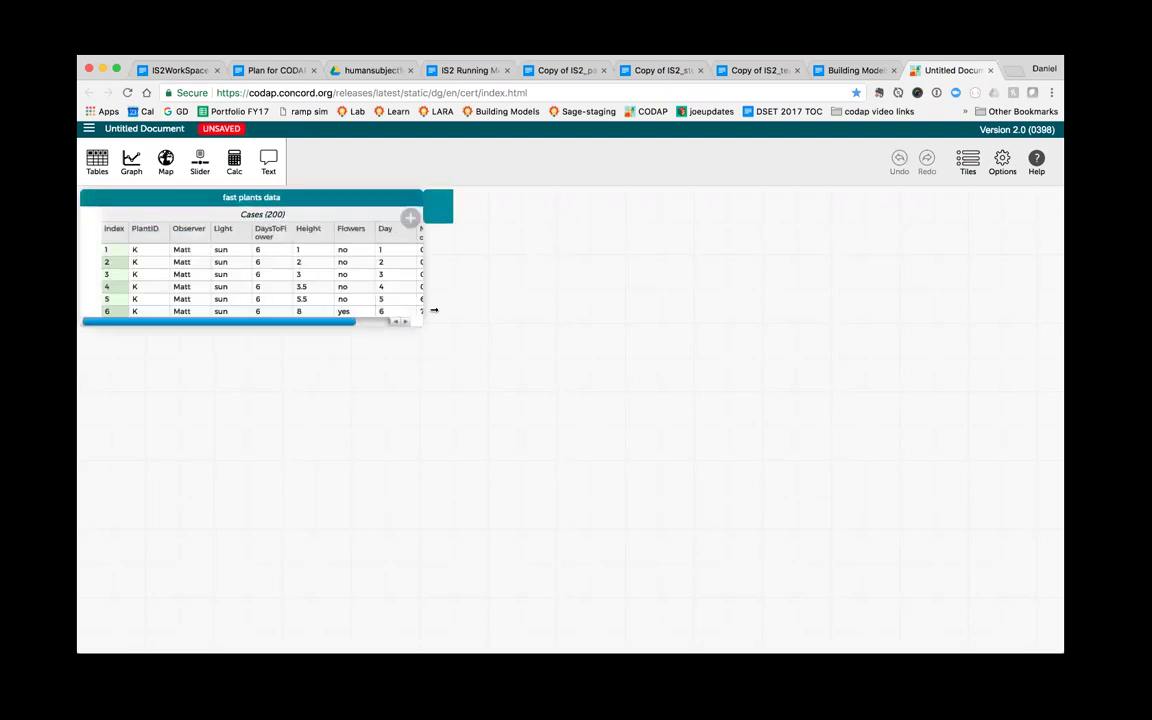
pyautogui.moveTo(420, 322); pyautogui.dragTo(492, 461)
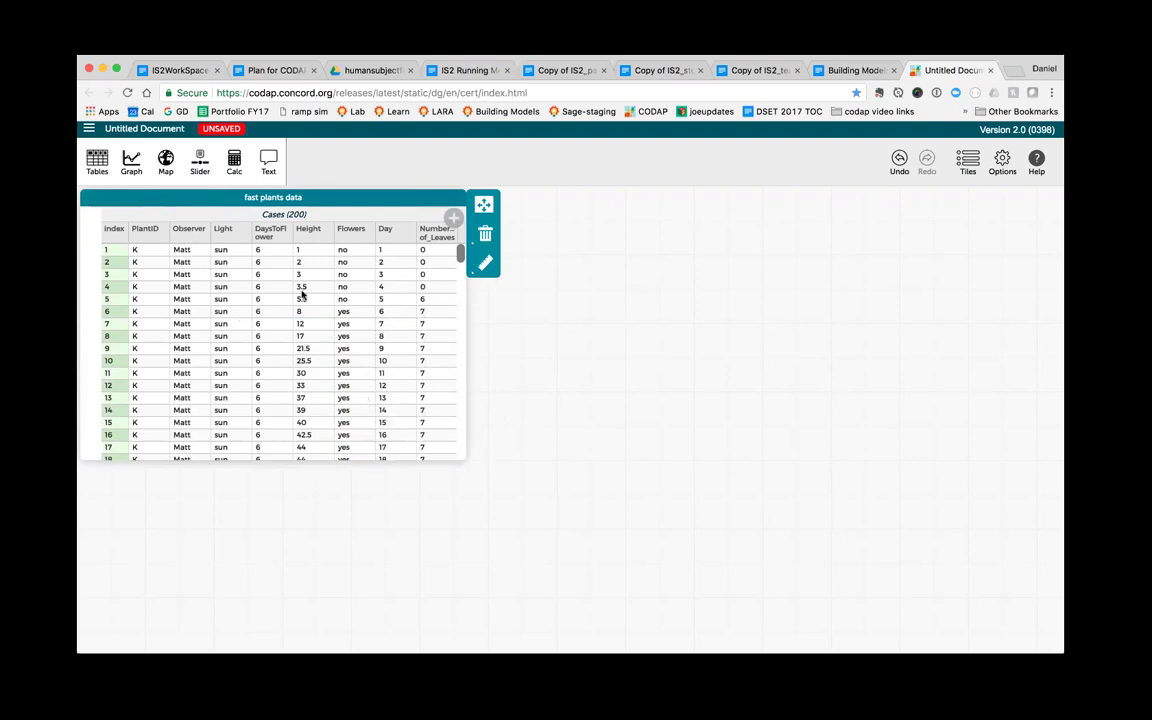
pyautogui.moveTo(465, 459); pyautogui.dragTo(466, 510)
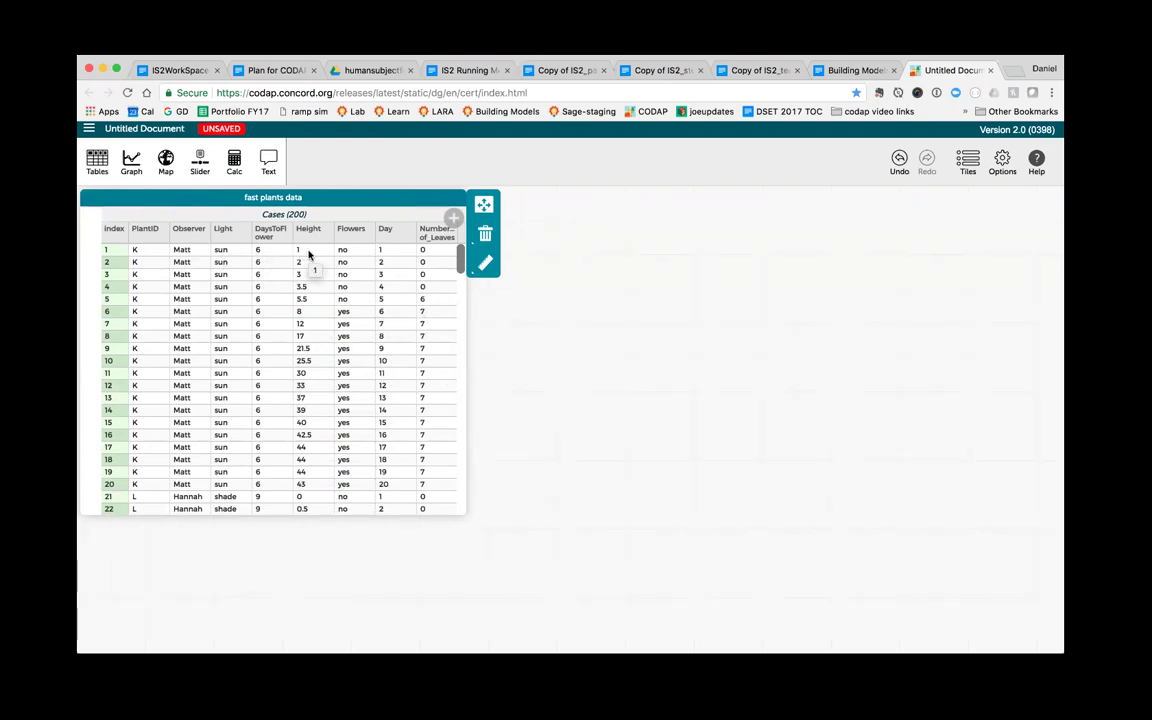
# Step: Move the Day attribute directly before Height in the fast plants table and look over the cases
pyautogui.moveTo(386, 230); pyautogui.dragTo(298, 232)
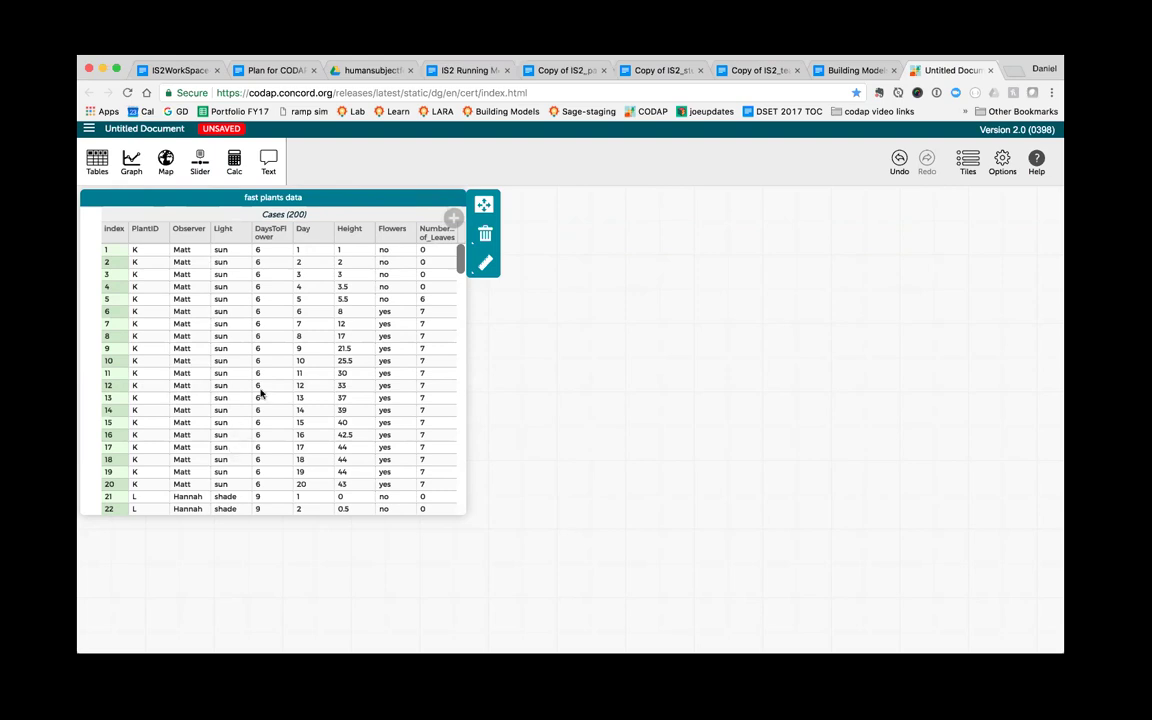
pyautogui.scroll(-3, 300, 445)
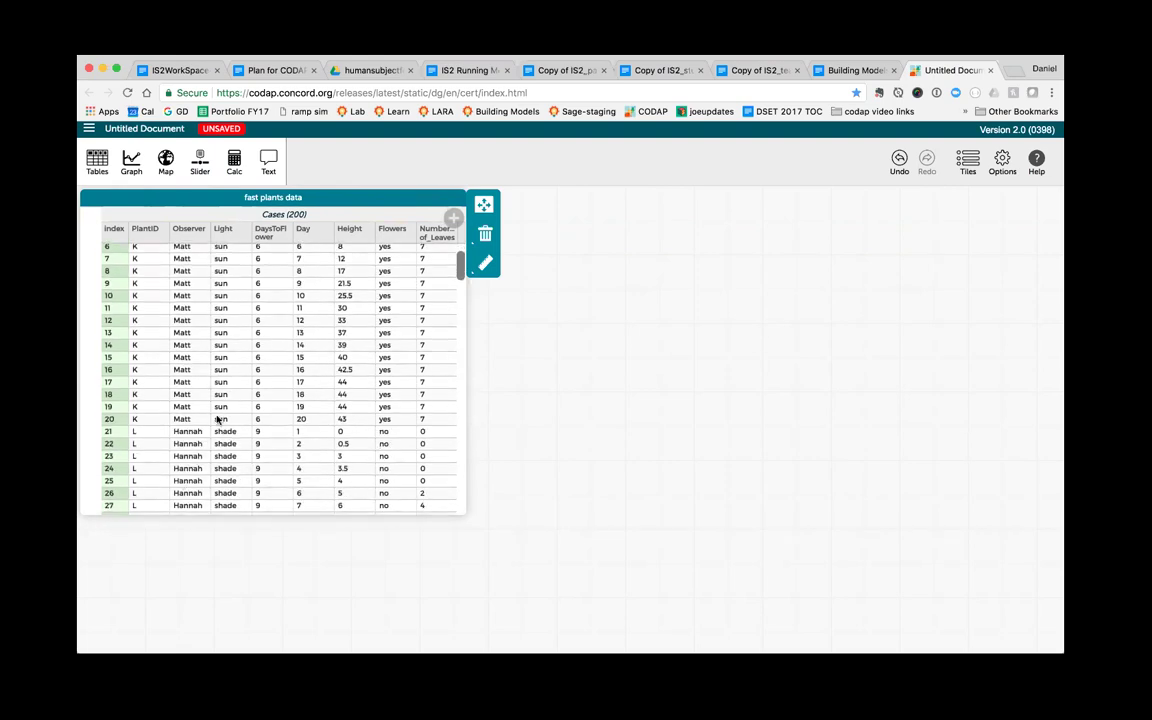
pyautogui.scroll(3, 280, 346)
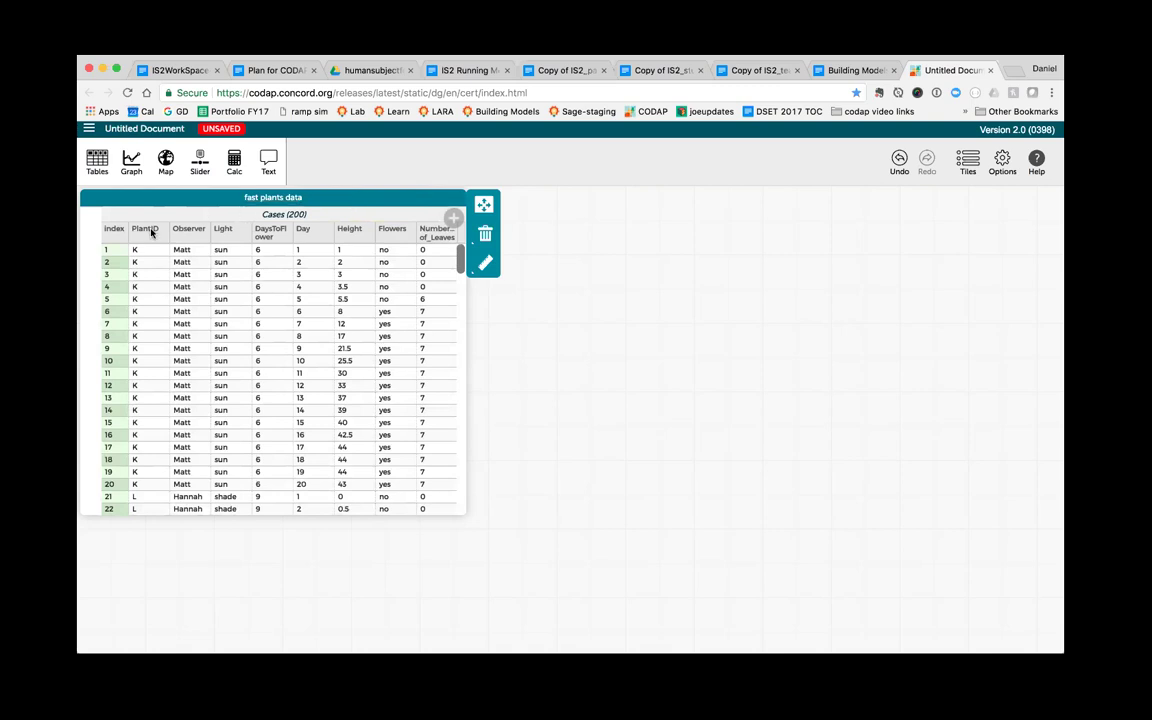
# Step: Group the cases by moving PlantID to a new parent level, and highlight the cases of plants K and P
pyautogui.moveTo(144, 235); pyautogui.dragTo(88, 235)
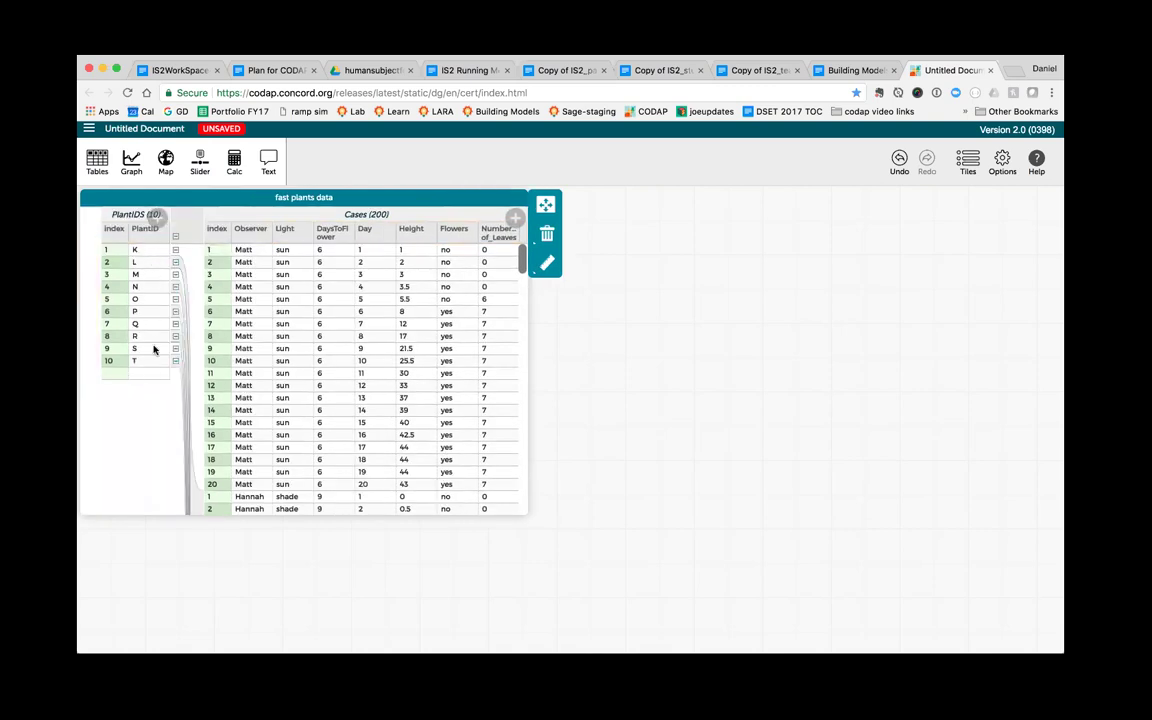
pyautogui.click(140, 249)
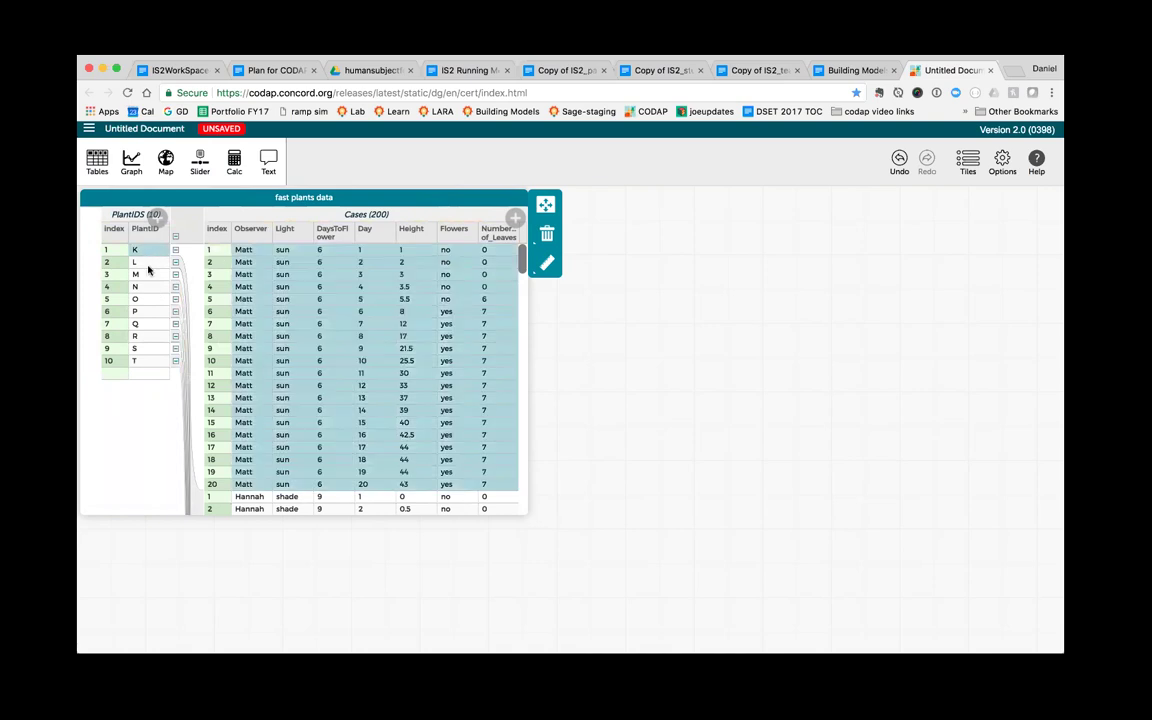
pyautogui.click(144, 318)
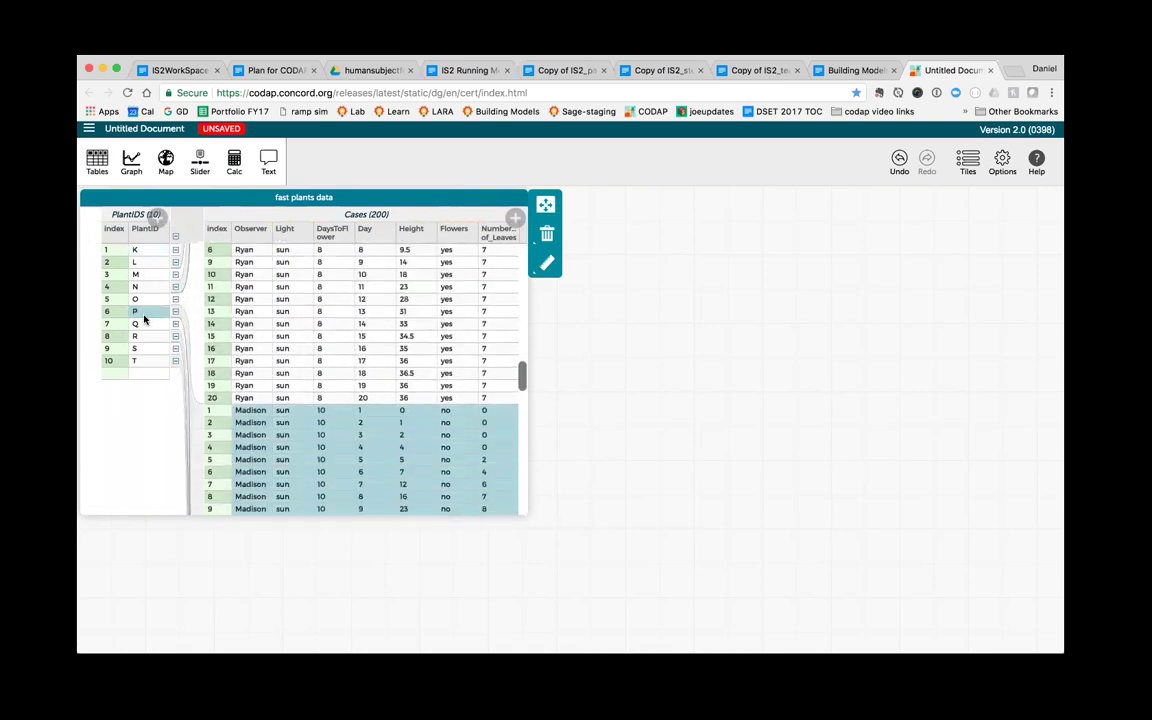
pyautogui.click(142, 250)
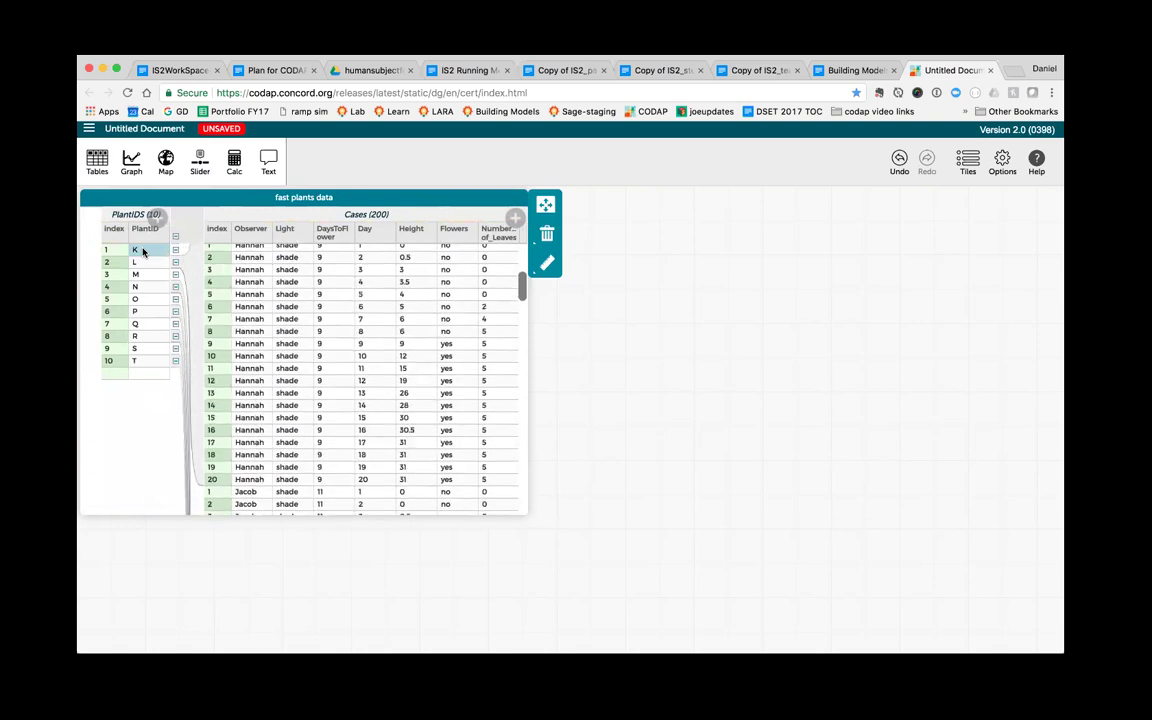
pyautogui.scroll(2, 350, 311)
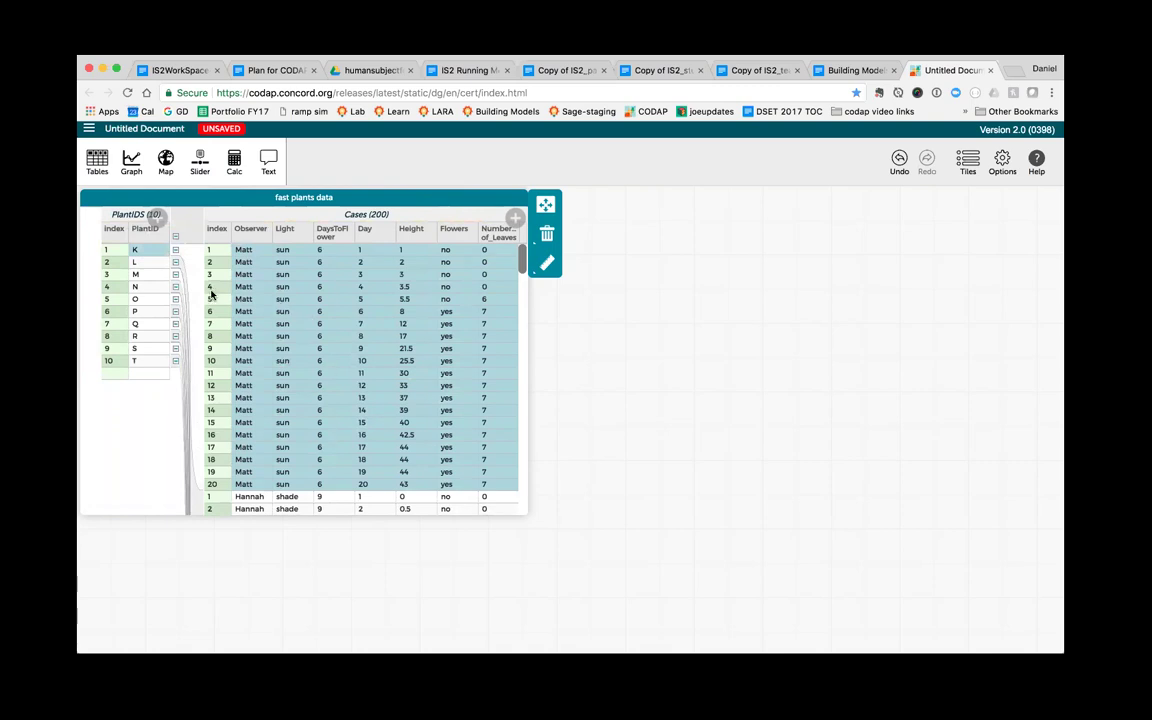
# Step: Move the Observer, Light and DaysToFlower attributes from the cases to the PlantID level
pyautogui.moveTo(240, 234); pyautogui.dragTo(165, 229)
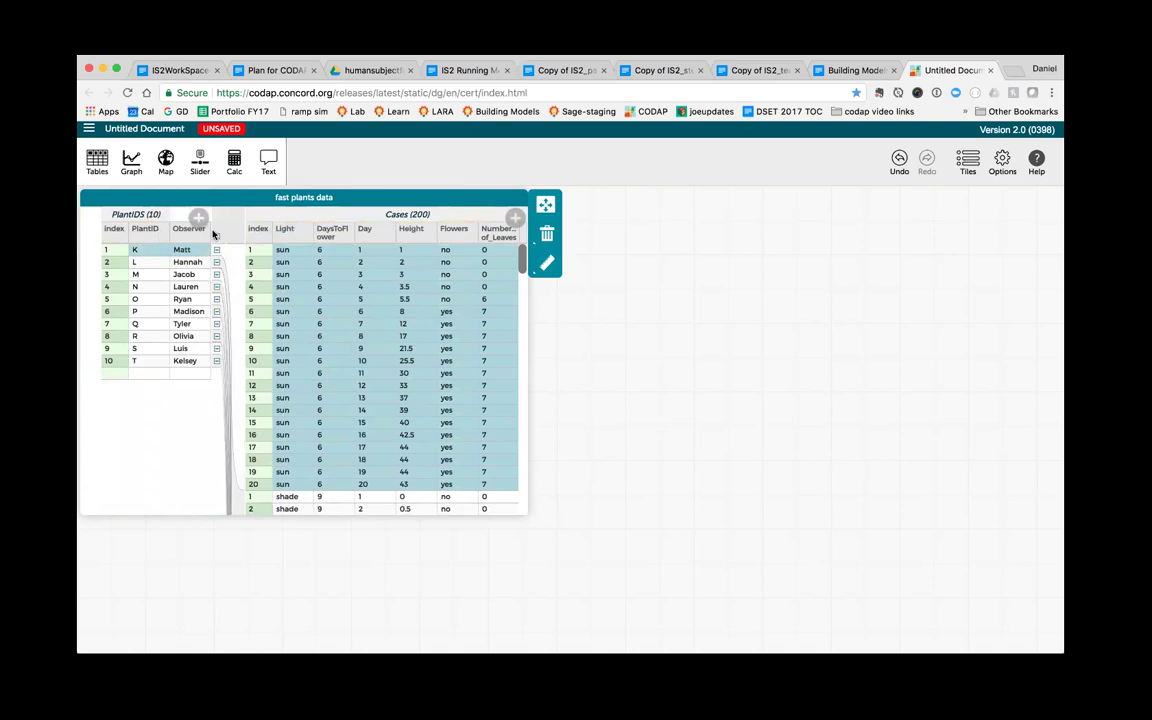
pyautogui.moveTo(283, 229); pyautogui.dragTo(201, 235)
pyautogui.moveTo(328, 234); pyautogui.dragTo(247, 233)
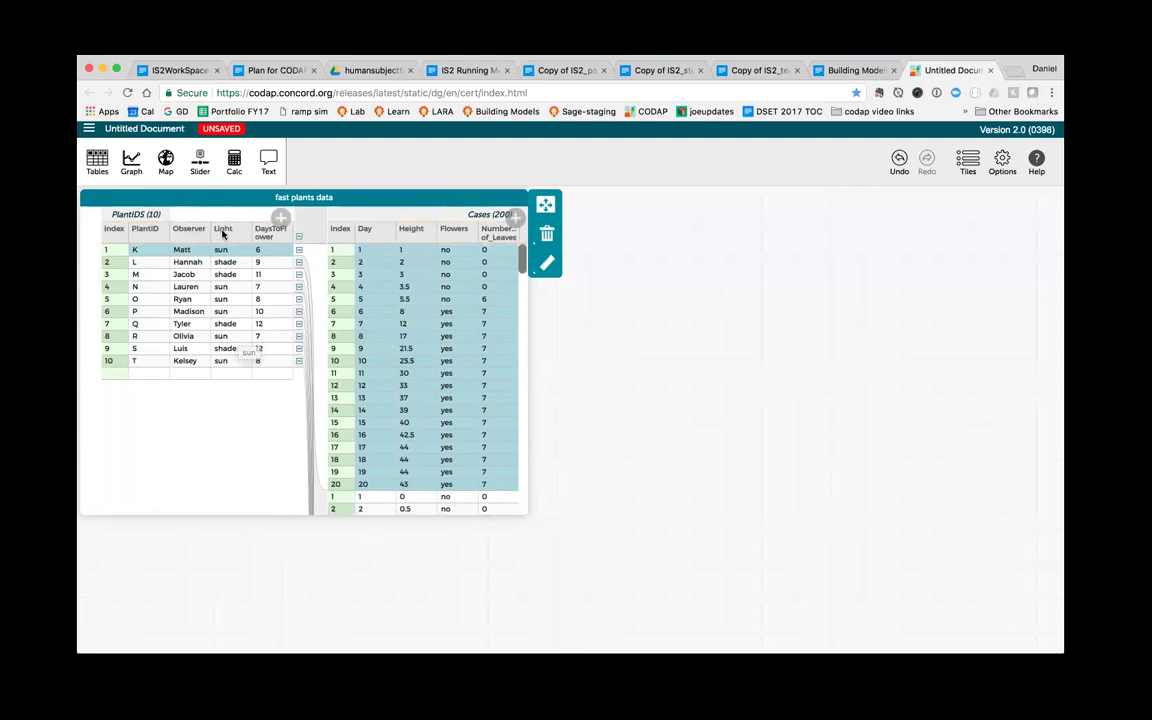
# Step: Group the plants by moving Light to a new outermost level, and highlight the sun group, the shade group and plant K in turn
pyautogui.moveTo(222, 229); pyautogui.dragTo(92, 233)
pyautogui.click(140, 250)
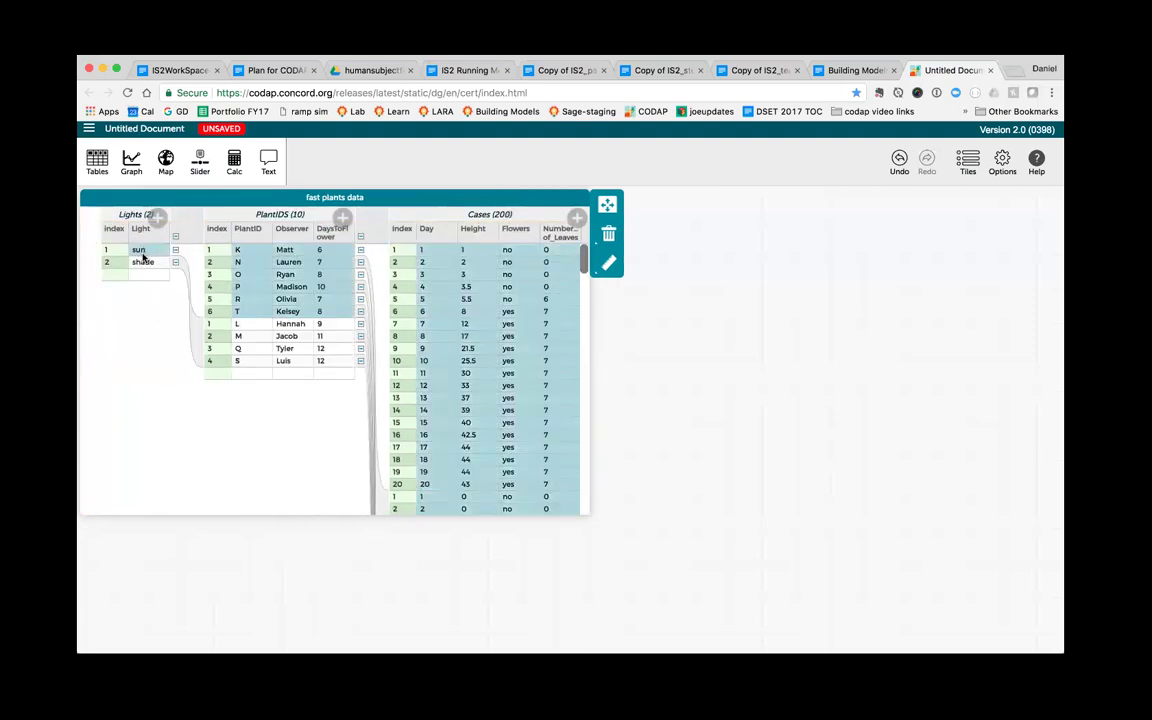
pyautogui.click(144, 265)
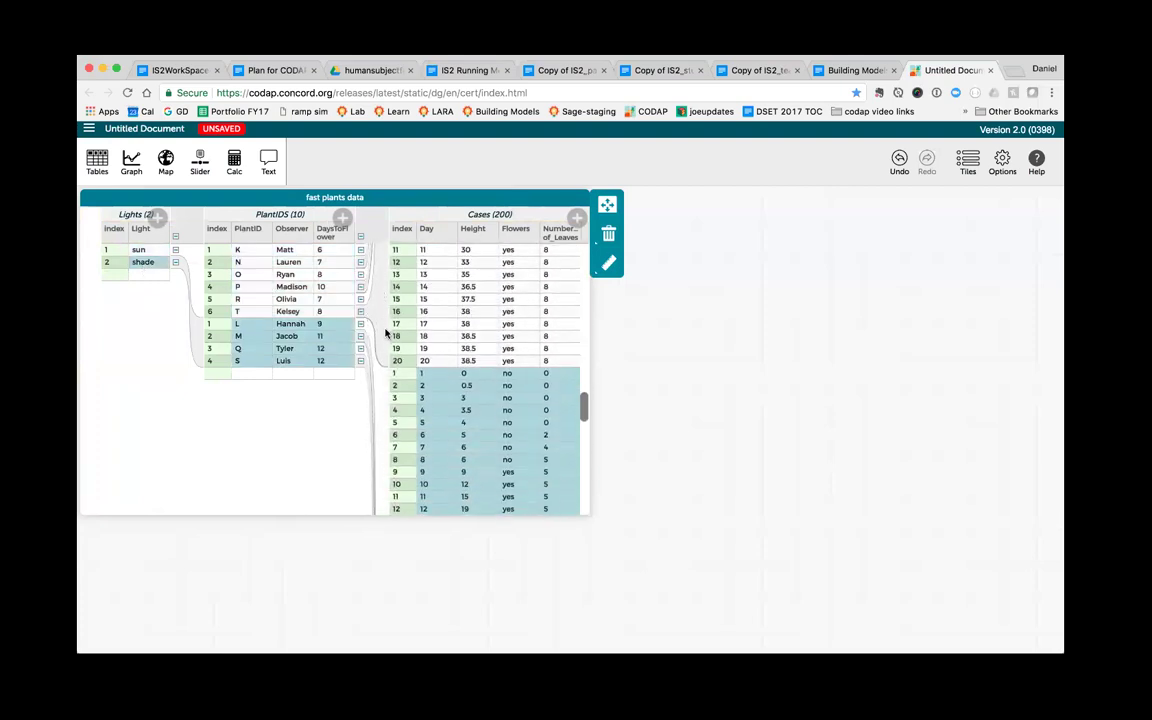
pyautogui.scroll(5, 447, 292)
pyautogui.scroll(5, 448, 294)
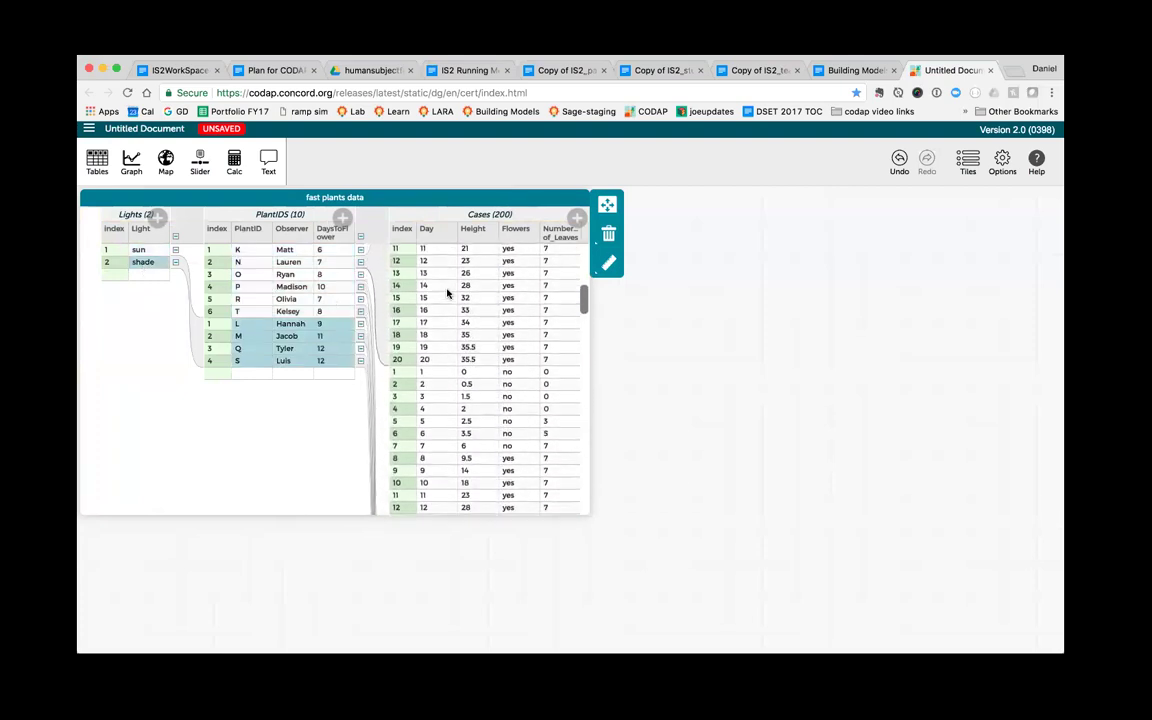
pyautogui.click(295, 252)
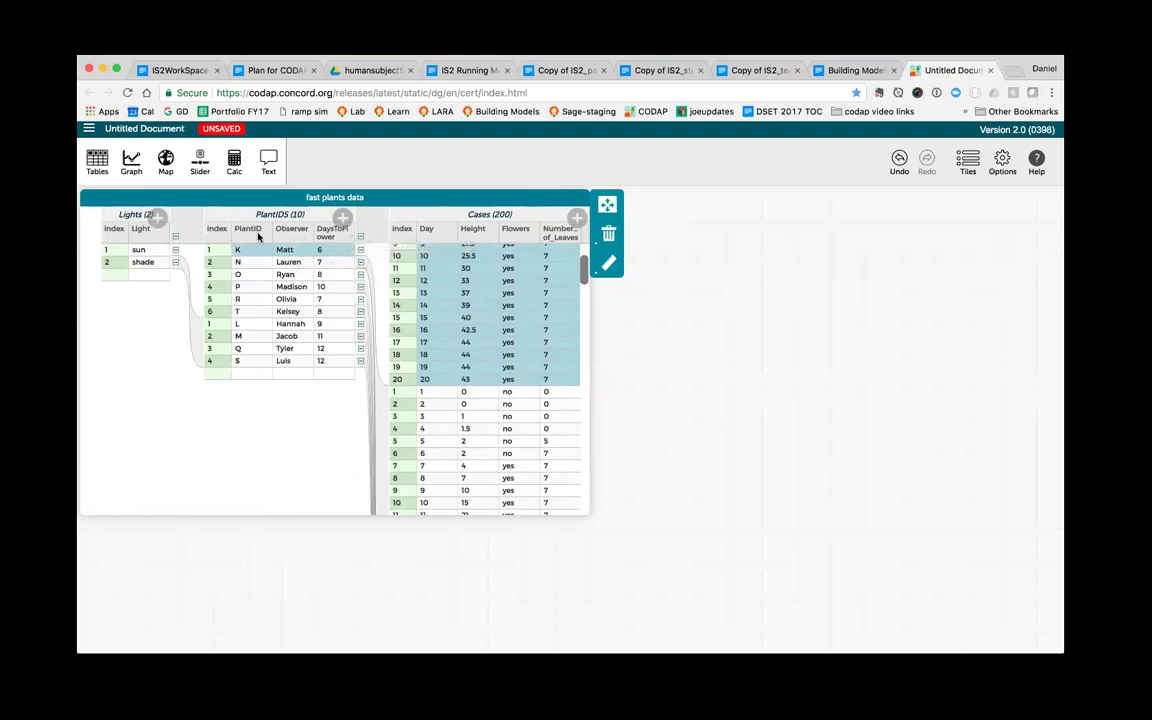
# Step: Add a new attribute named Max Height to the PlantID level
pyautogui.click(343, 219)
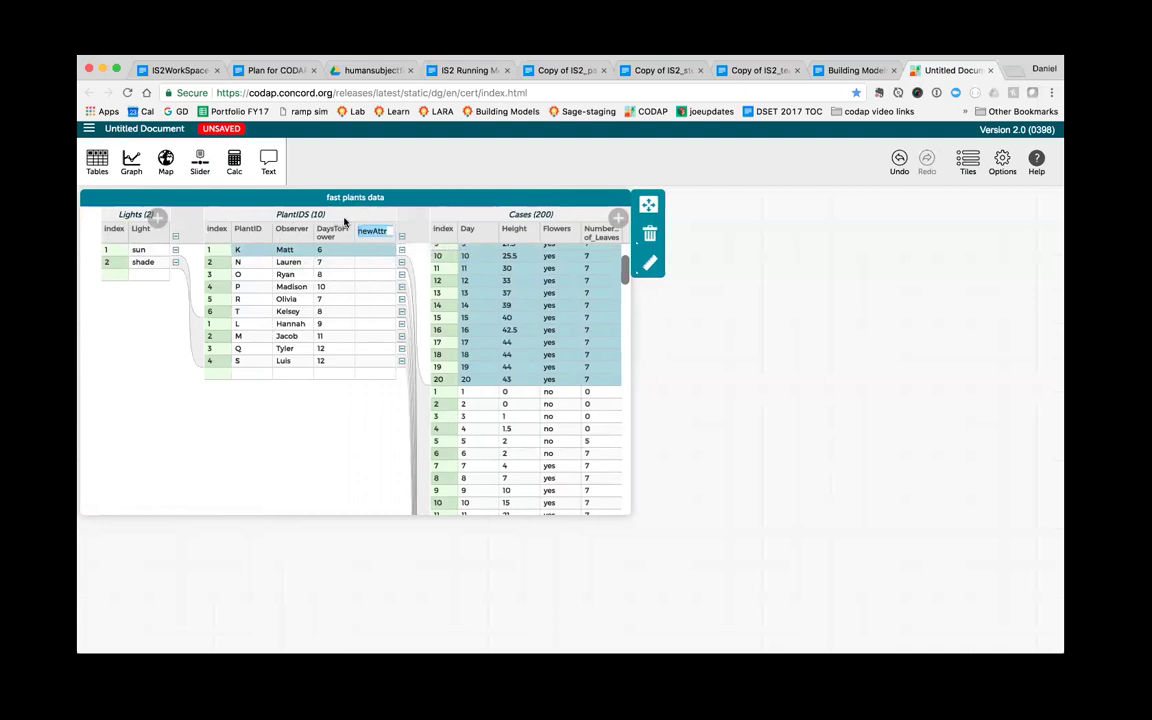
pyautogui.write('Max Hdigh')
pyautogui.press('BackSpace')
pyautogui.press('BackSpace')
pyautogui.press('BackSpace')
pyautogui.write('ight')
pyautogui.press('Return')
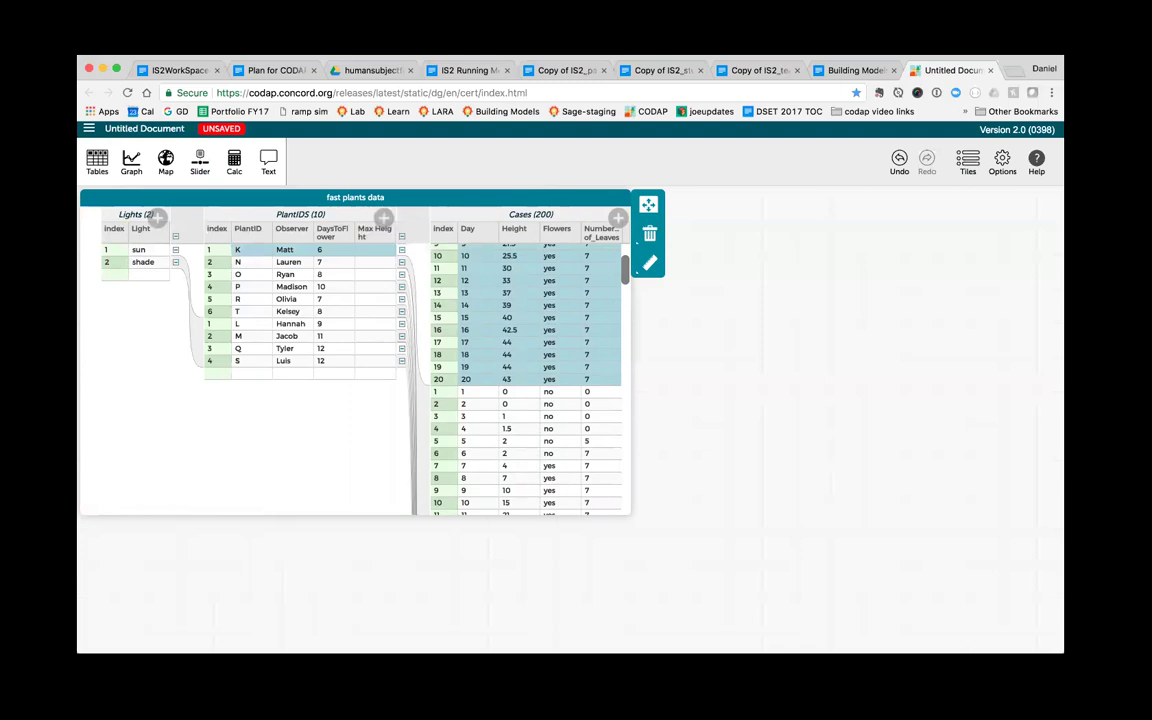
# Step: Open the formula editor for the Max Height attribute
pyautogui.click(372, 232)
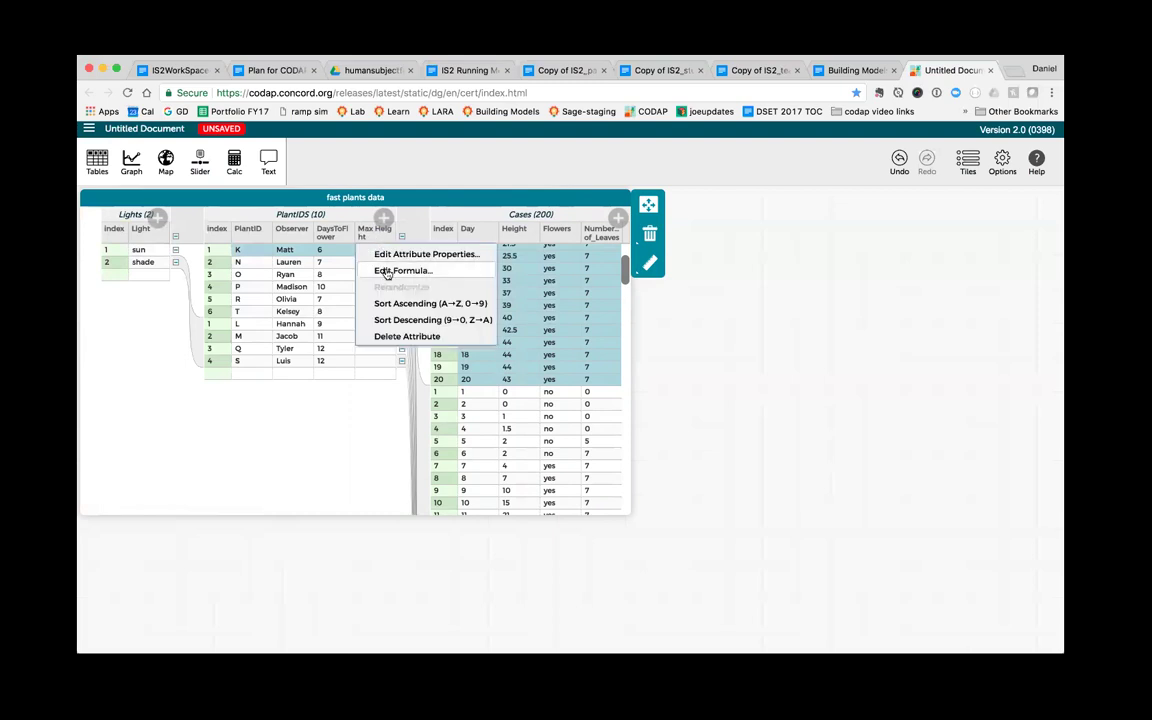
pyautogui.click(385, 270)
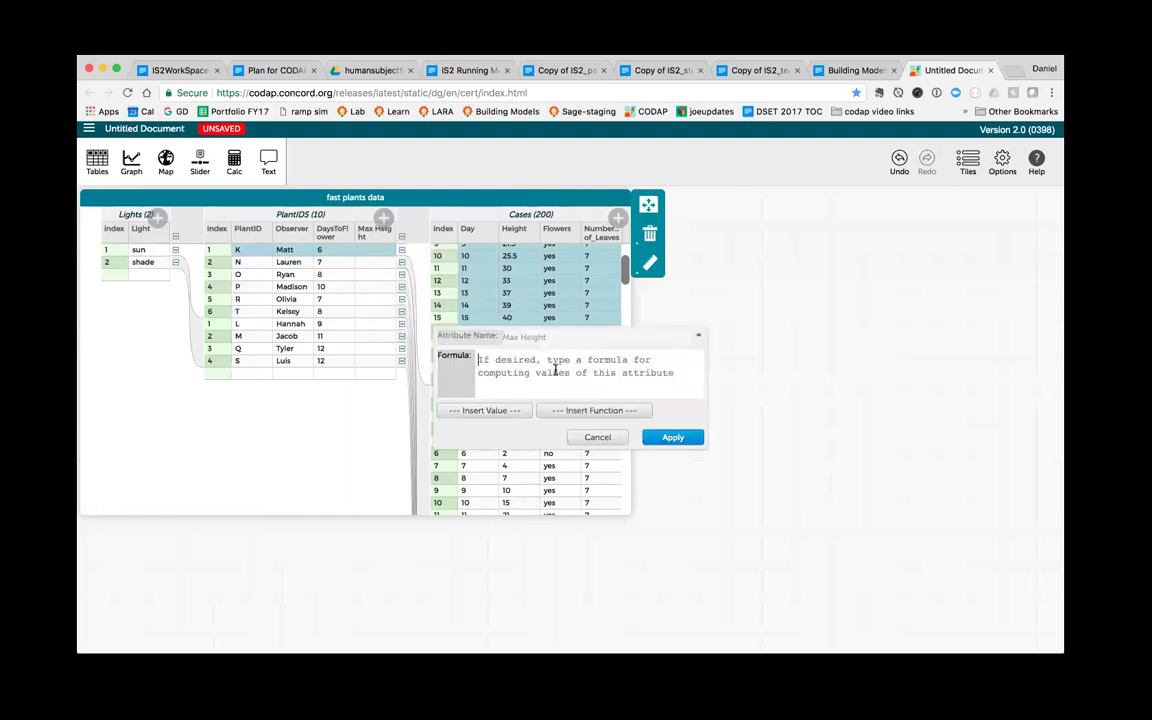
pyautogui.click(544, 373)
pyautogui.click(568, 411)
pyautogui.click(580, 437)
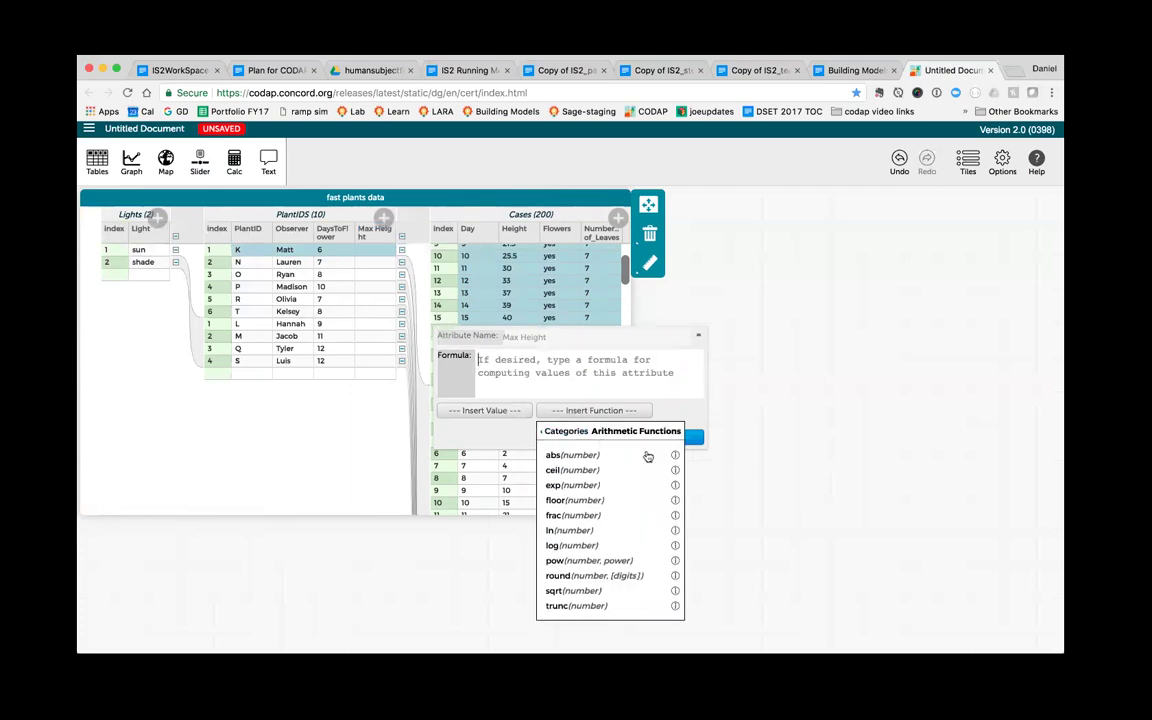
pyautogui.click(486, 411)
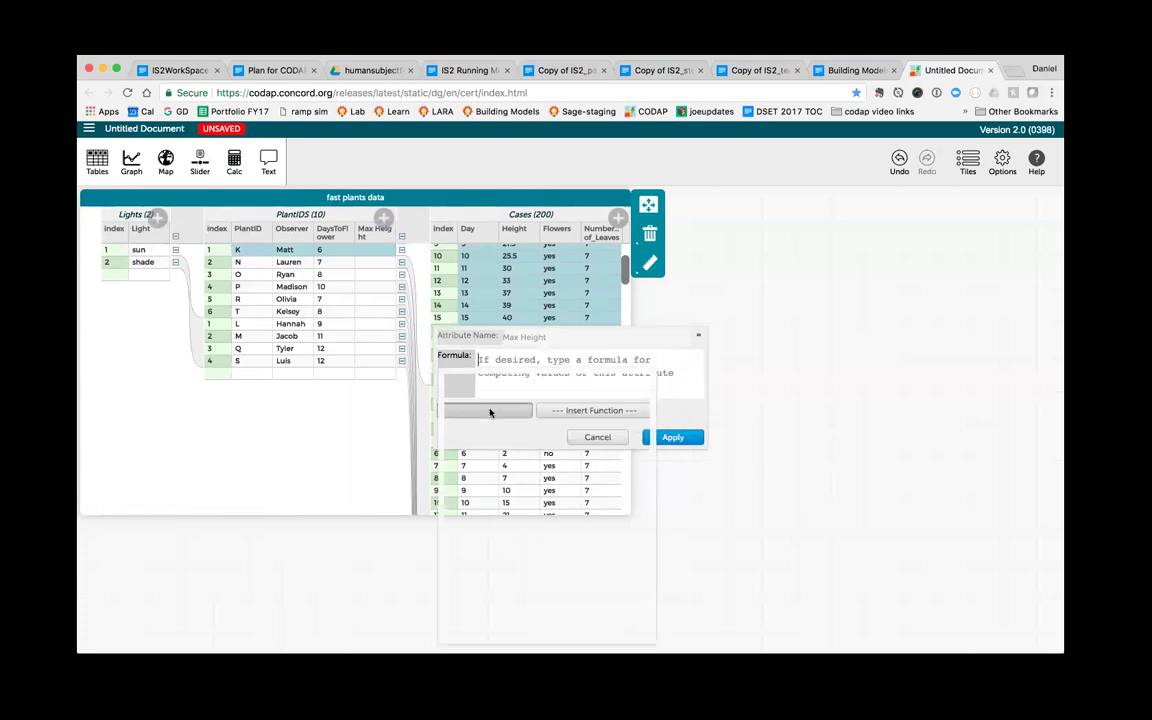
pyautogui.click(682, 405)
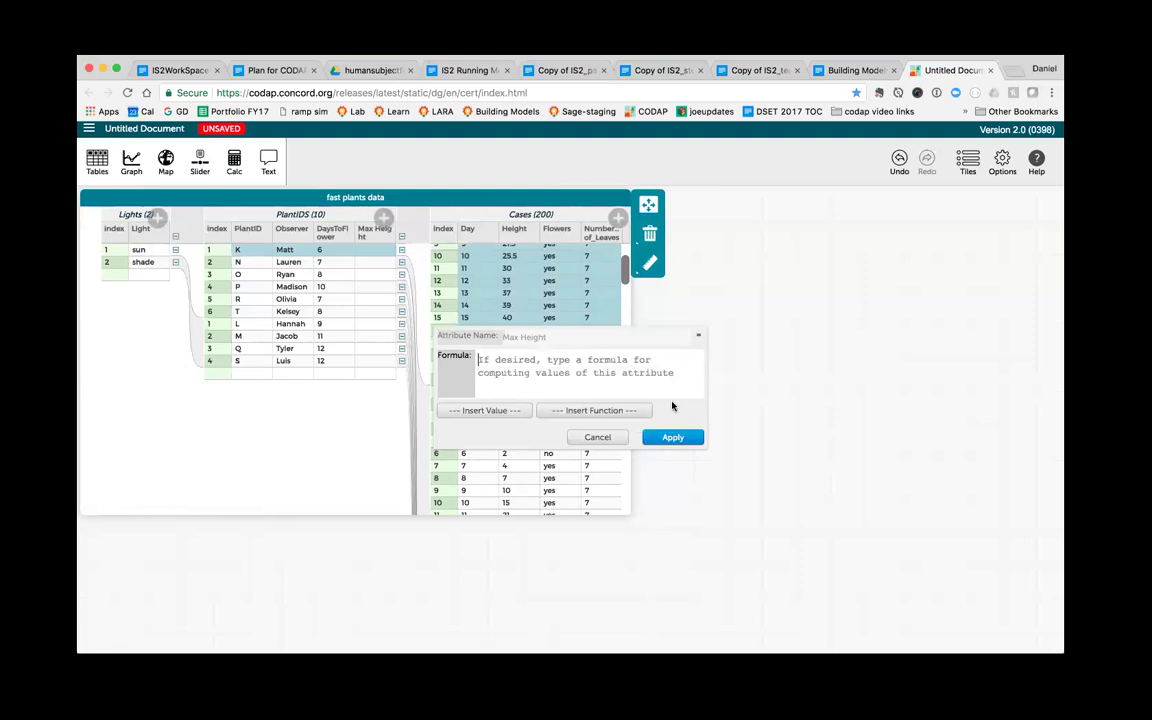
# Step: Set the formula of Max Height to max(Height) and apply it
pyautogui.click(519, 362)
pyautogui.write('max')
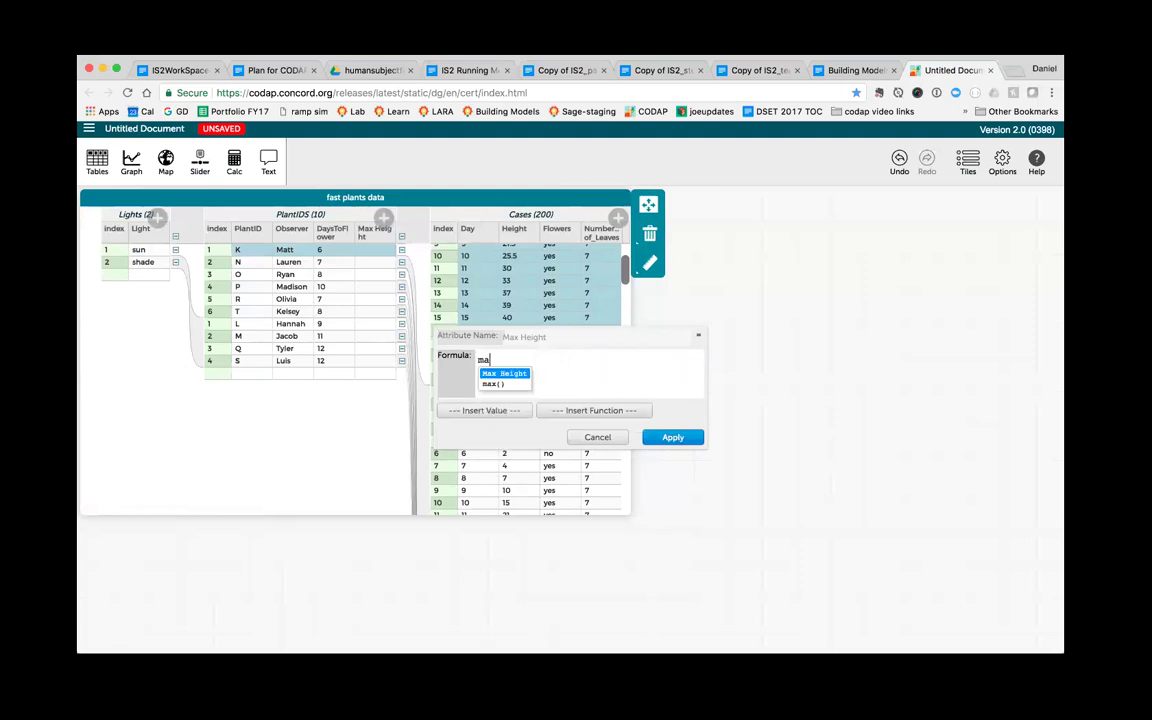
pyautogui.press('Down')
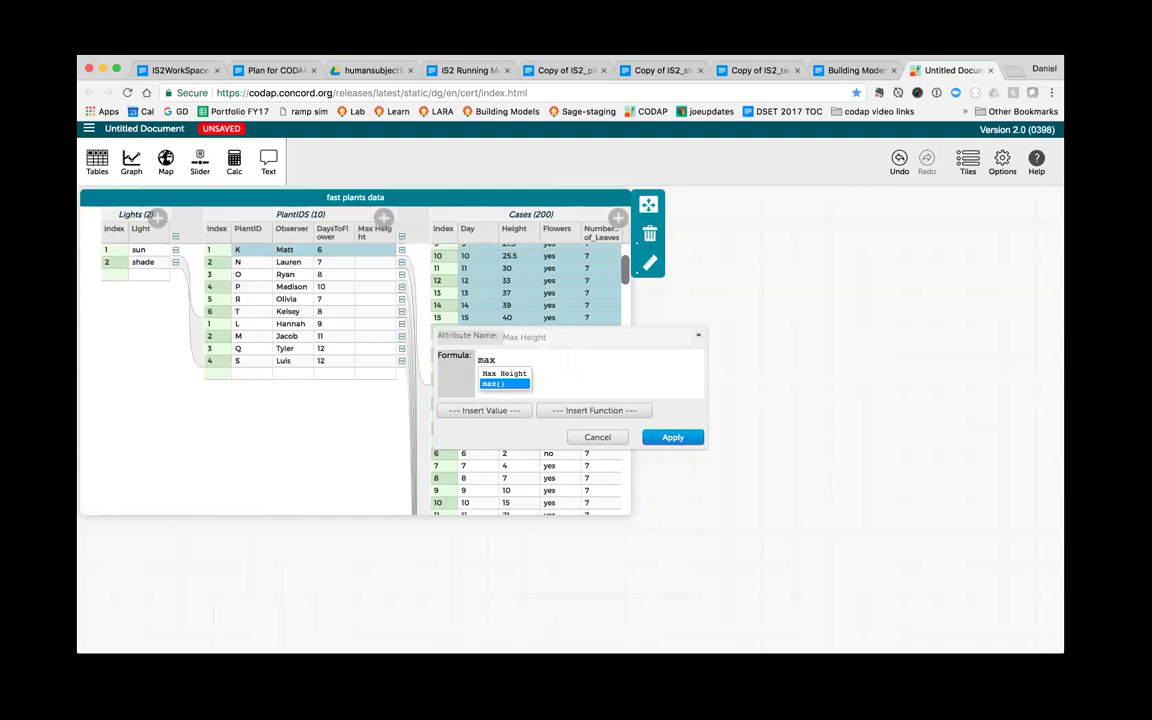
pyautogui.press('Return')
pyautogui.write('h')
pyautogui.press('Return')
pyautogui.click(670, 437)
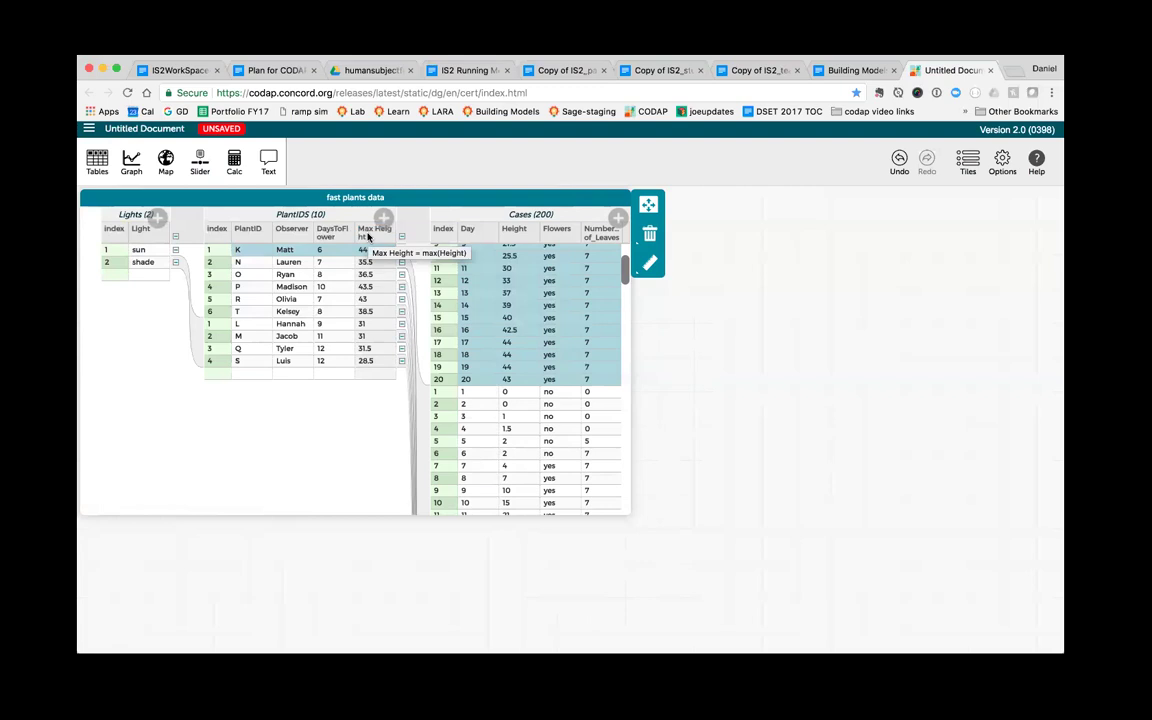
# Step: Move the Max Height attribute from the PlantID level to the Light level
pyautogui.click(368, 236)
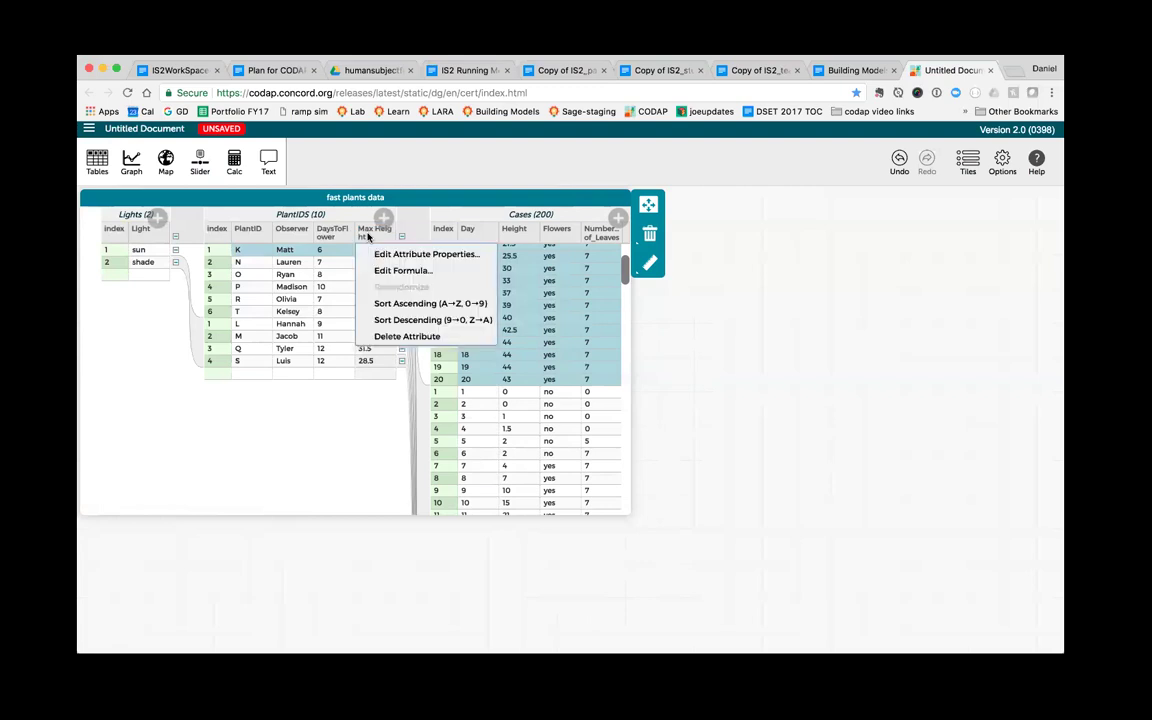
pyautogui.click(315, 406)
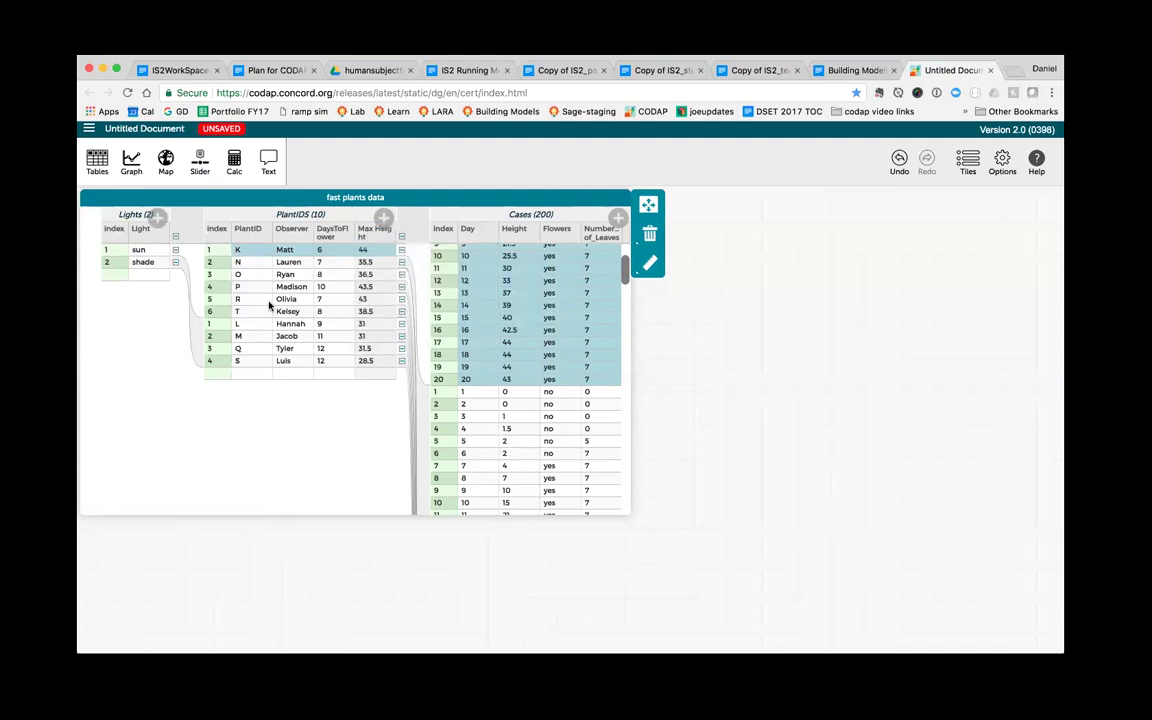
pyautogui.moveTo(364, 237); pyautogui.dragTo(159, 247)
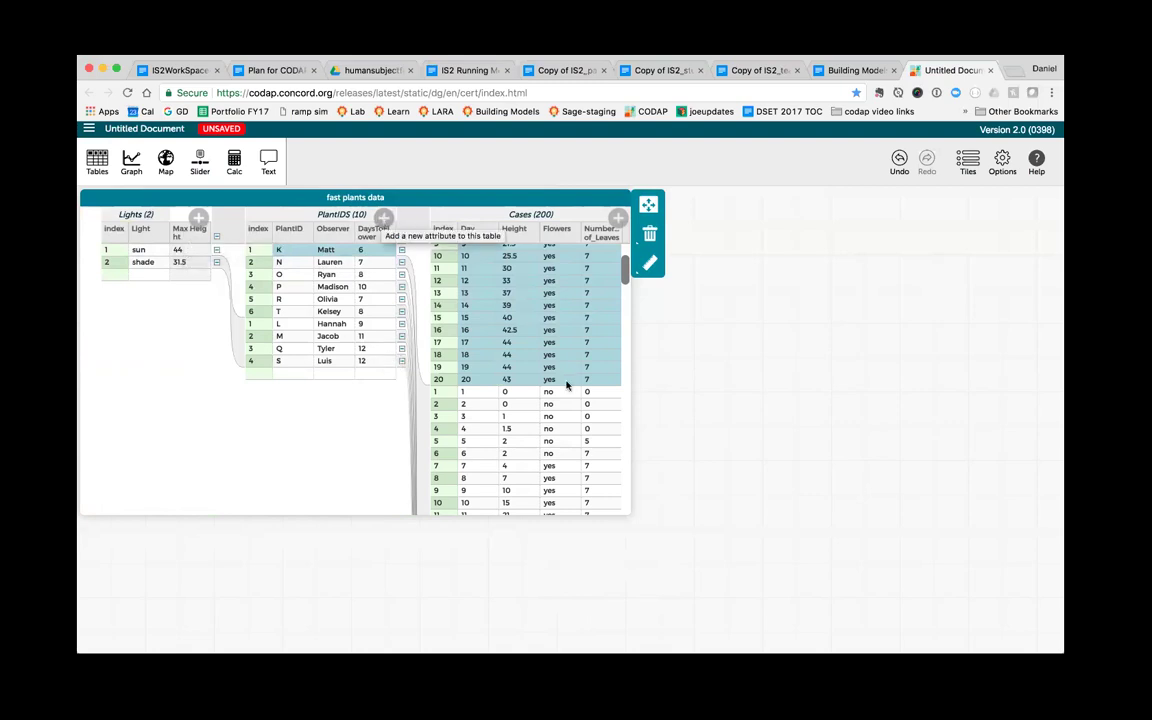
# Step: Make the table more compact by narrowing its columns and shortening it to about 13 case rows
pyautogui.click(648, 207)
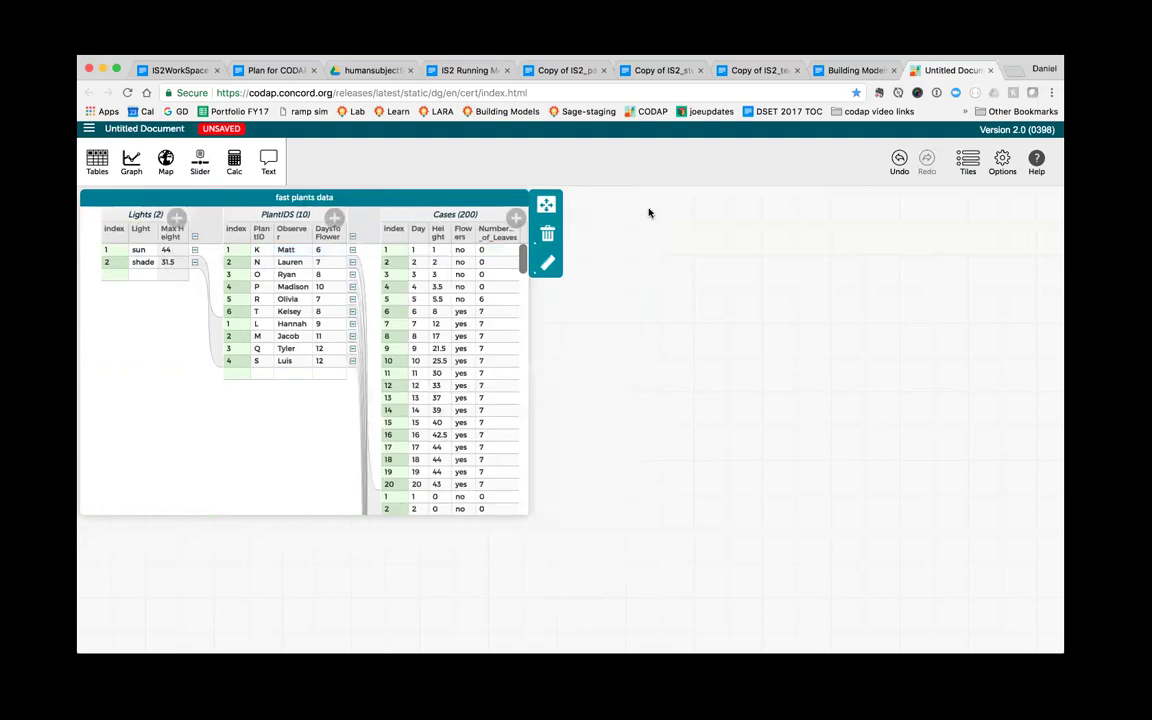
pyautogui.moveTo(518, 511); pyautogui.dragTo(522, 399)
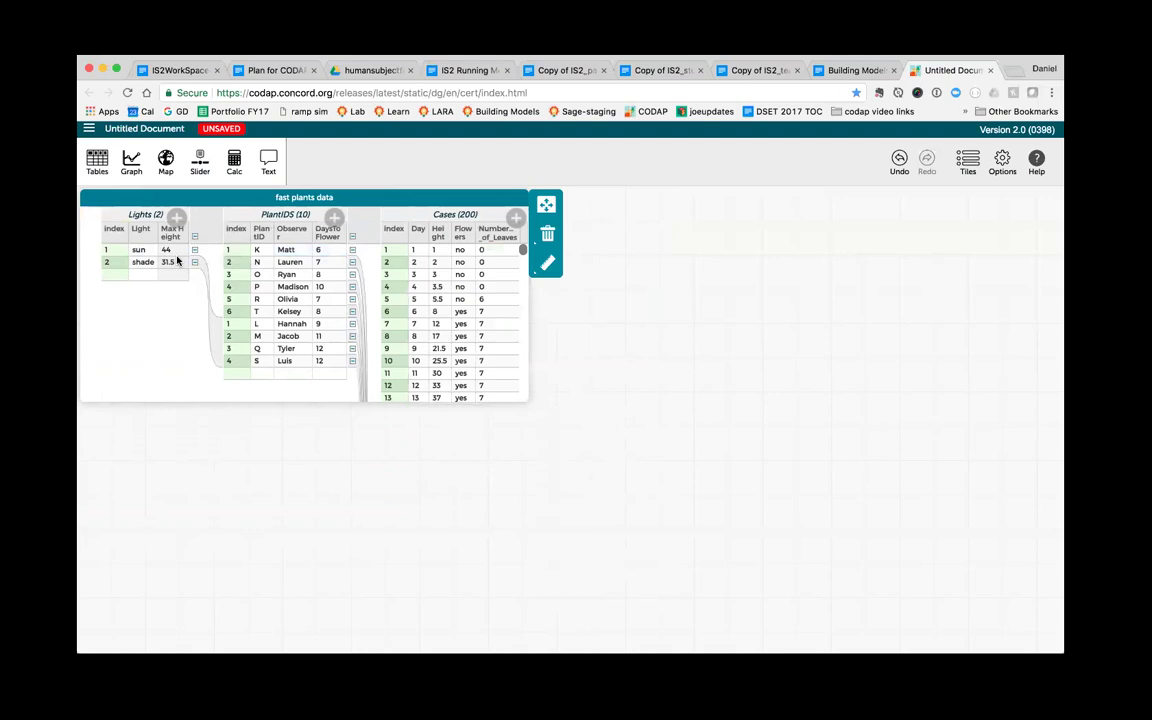
# Step: Move Max Height back to the PlantID level after DaysToFlower, and highlight plants M and K in turn
pyautogui.moveTo(170, 233); pyautogui.dragTo(340, 234)
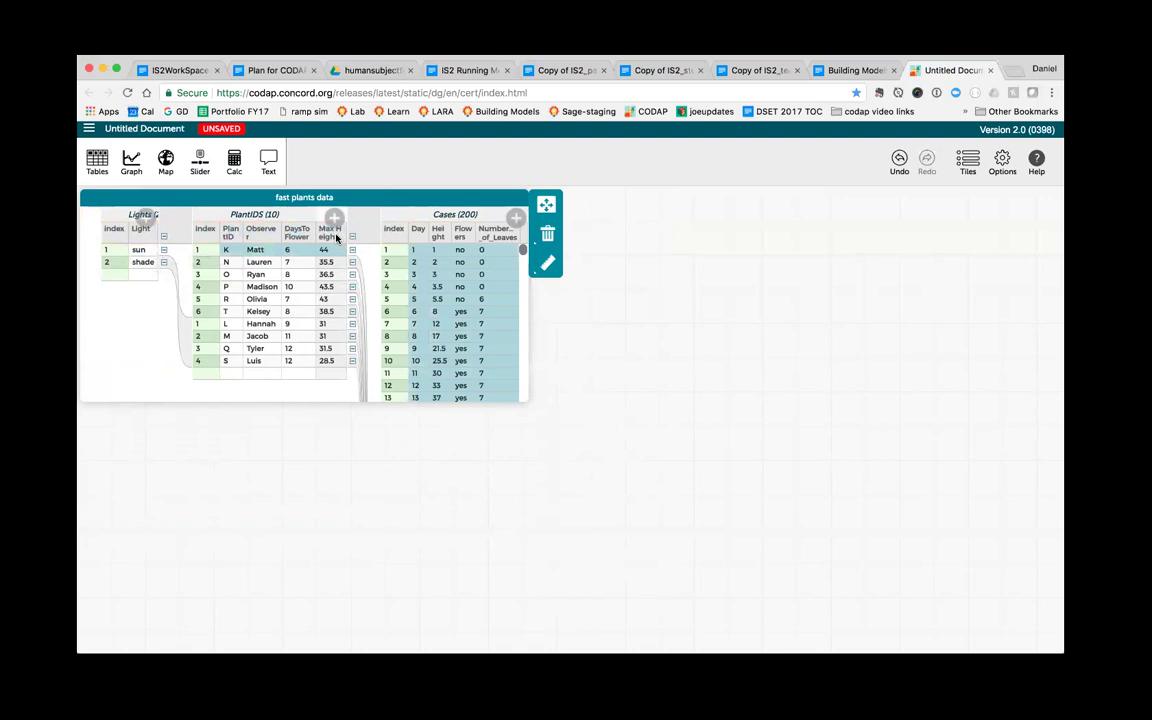
pyautogui.click(327, 340)
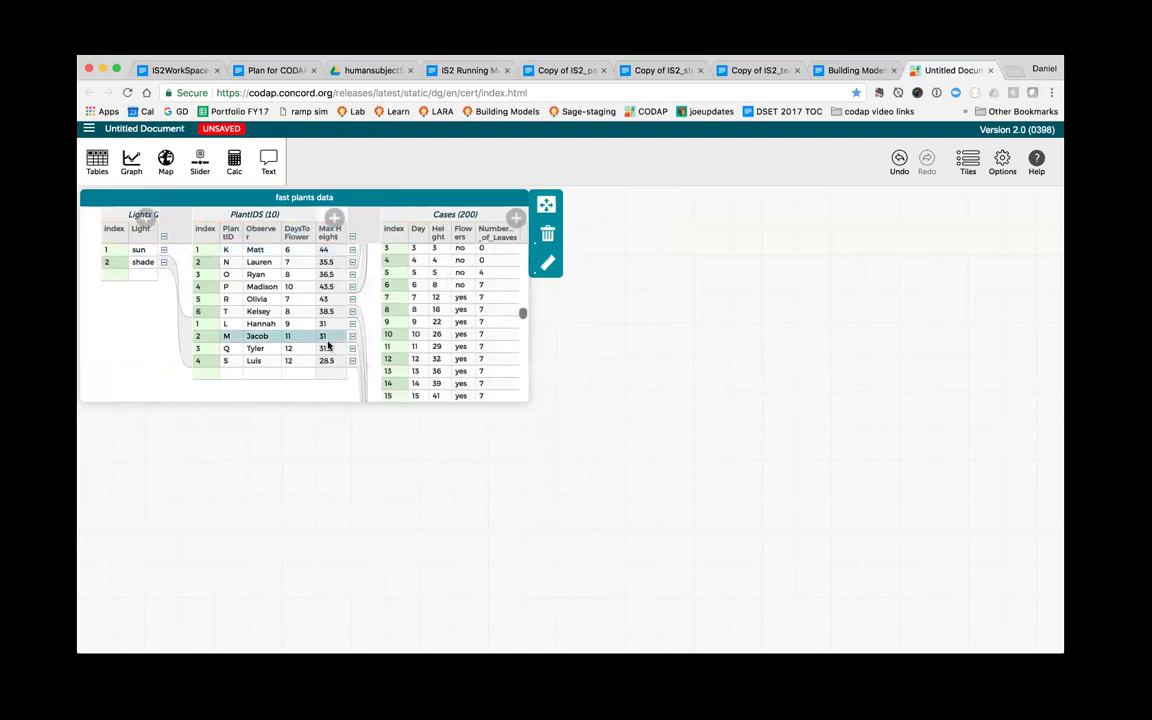
pyautogui.click(248, 252)
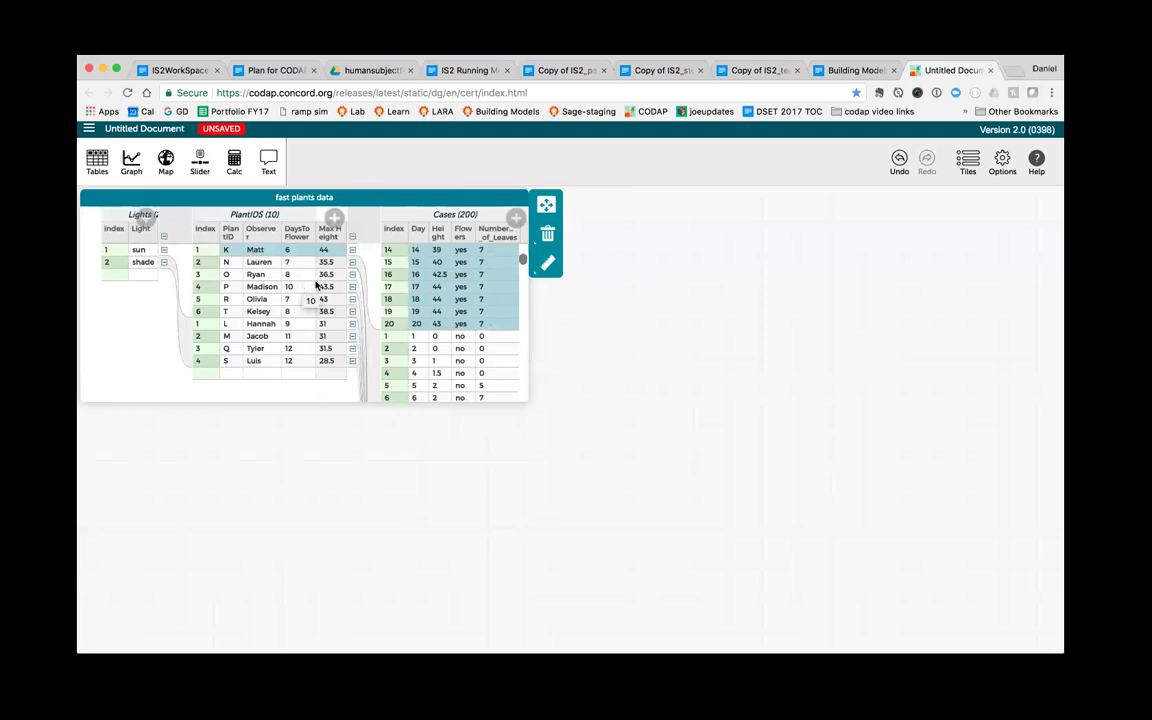
# Step: Create a graph of the cases, place it beside the table, and select two of its points in turn to highlight their cases
pyautogui.scroll(5, 398, 256)
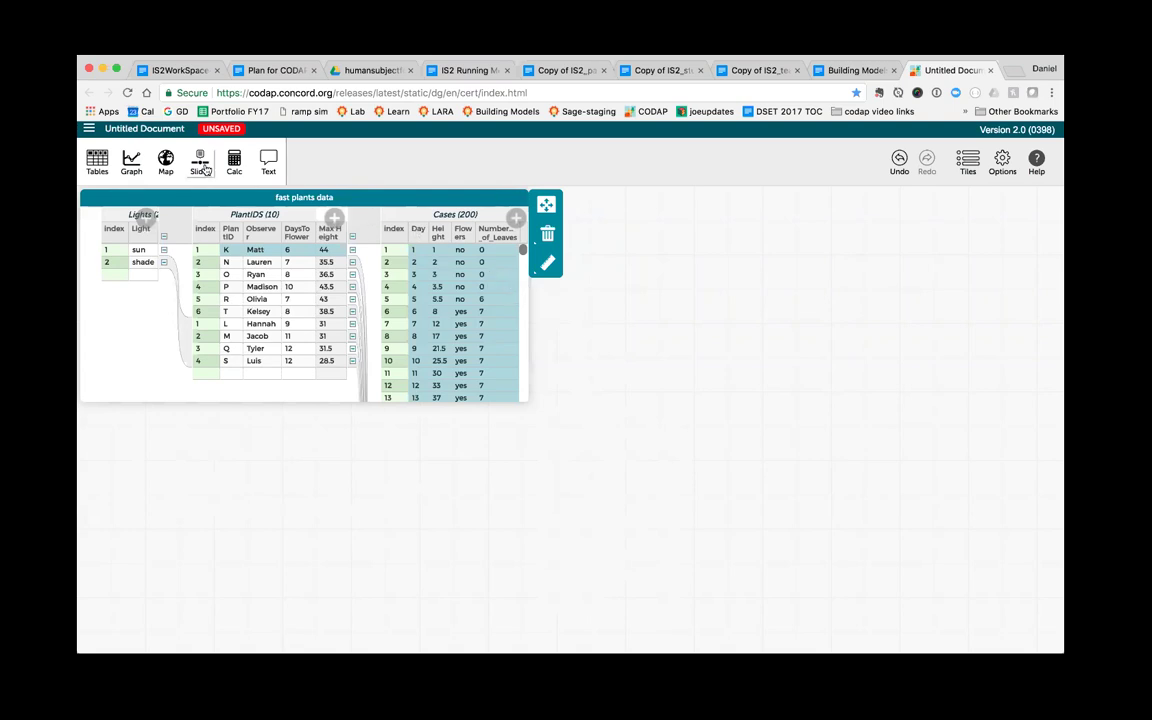
pyautogui.click(133, 161)
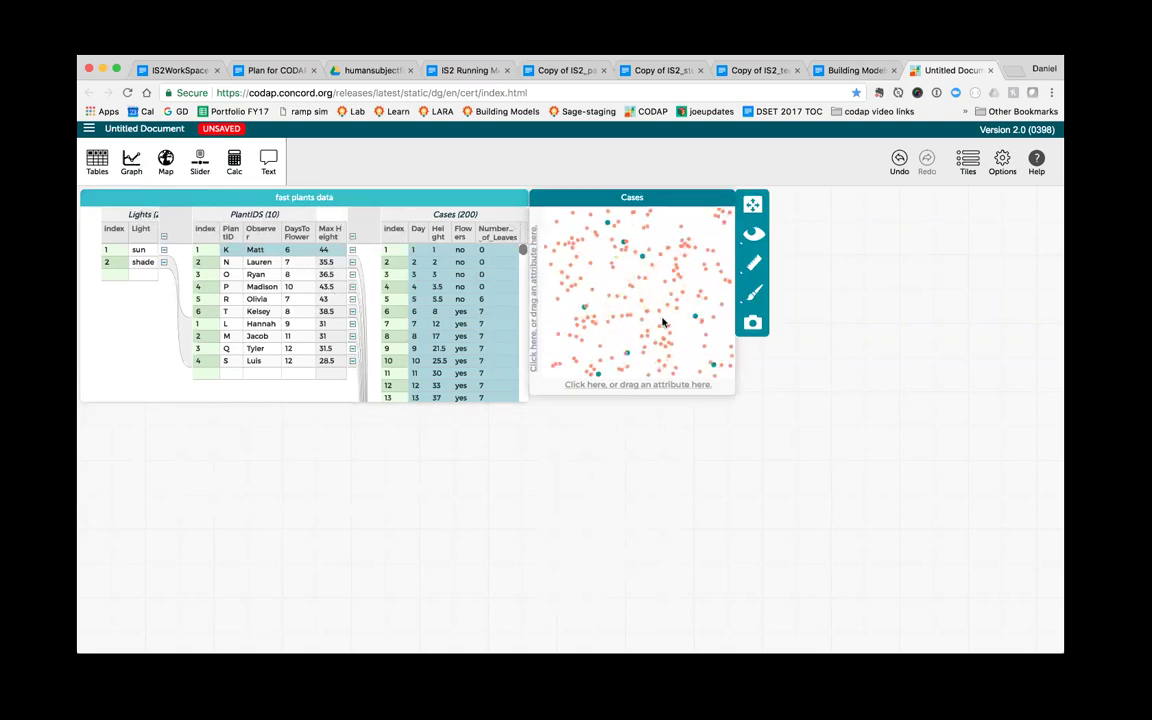
pyautogui.click(298, 335)
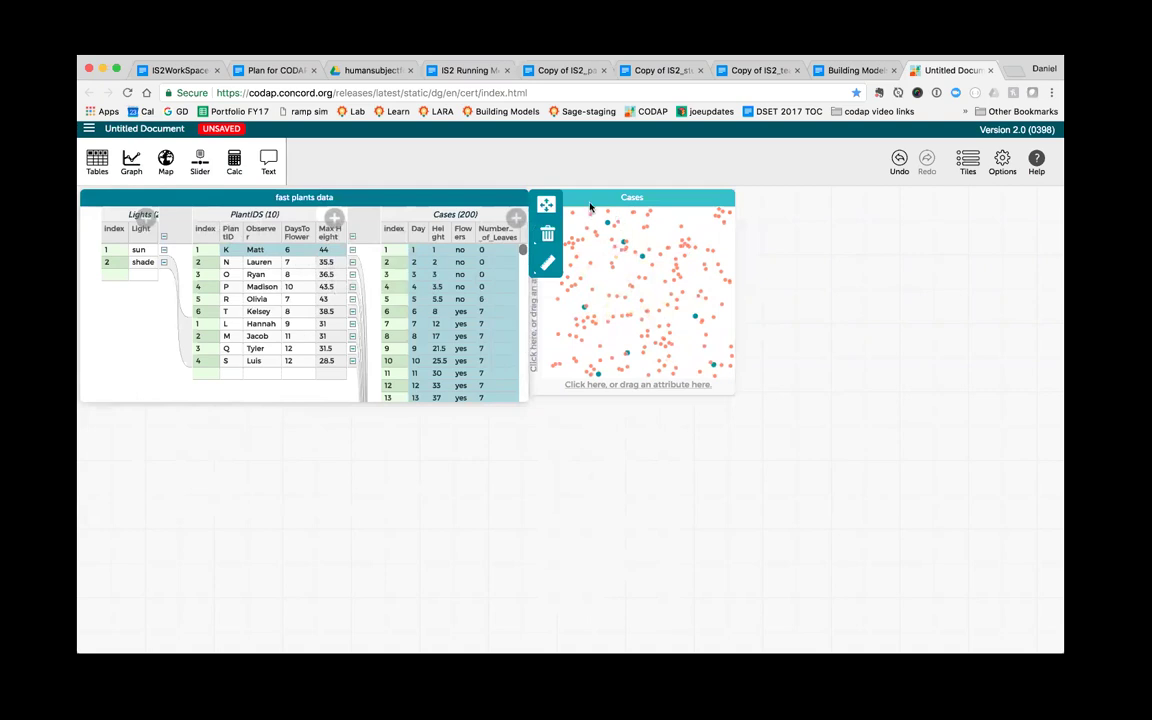
pyautogui.moveTo(531, 196); pyautogui.dragTo(565, 199)
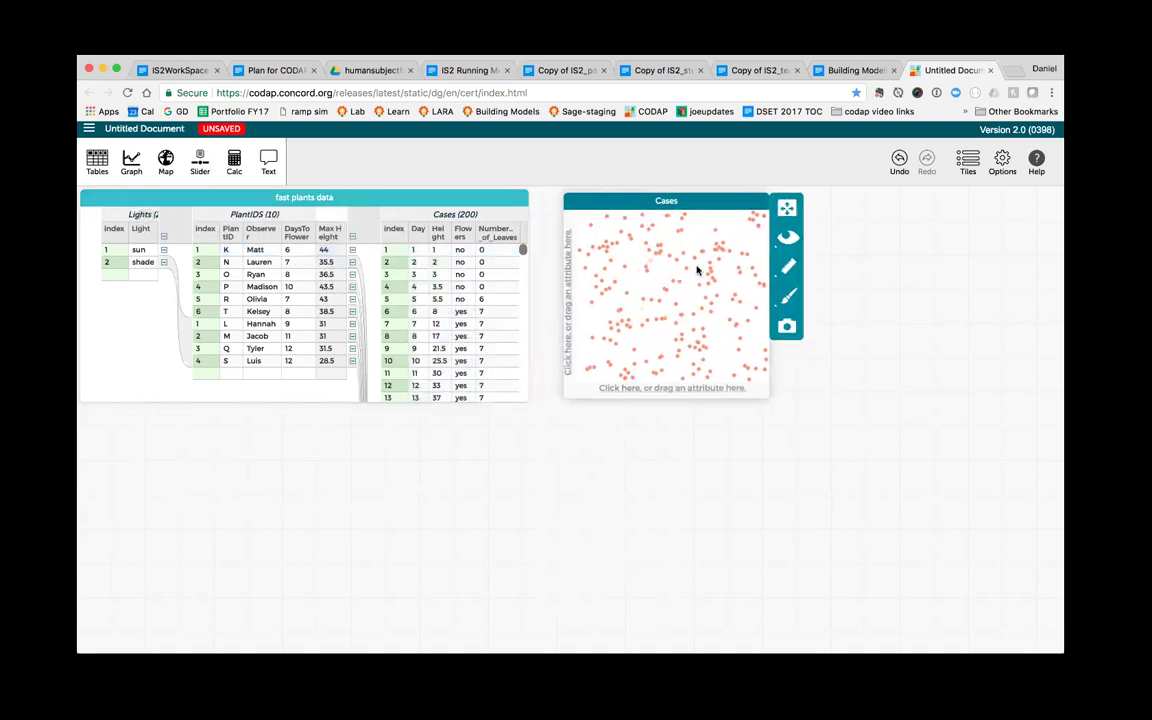
pyautogui.click(606, 251)
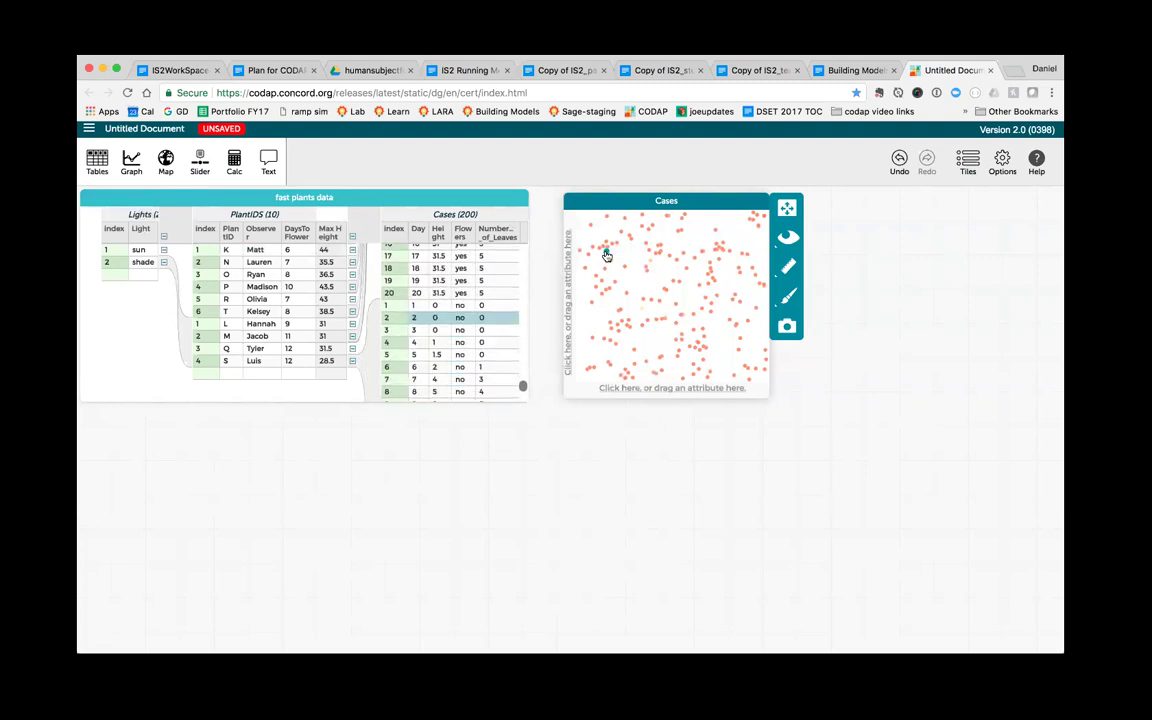
pyautogui.click(655, 256)
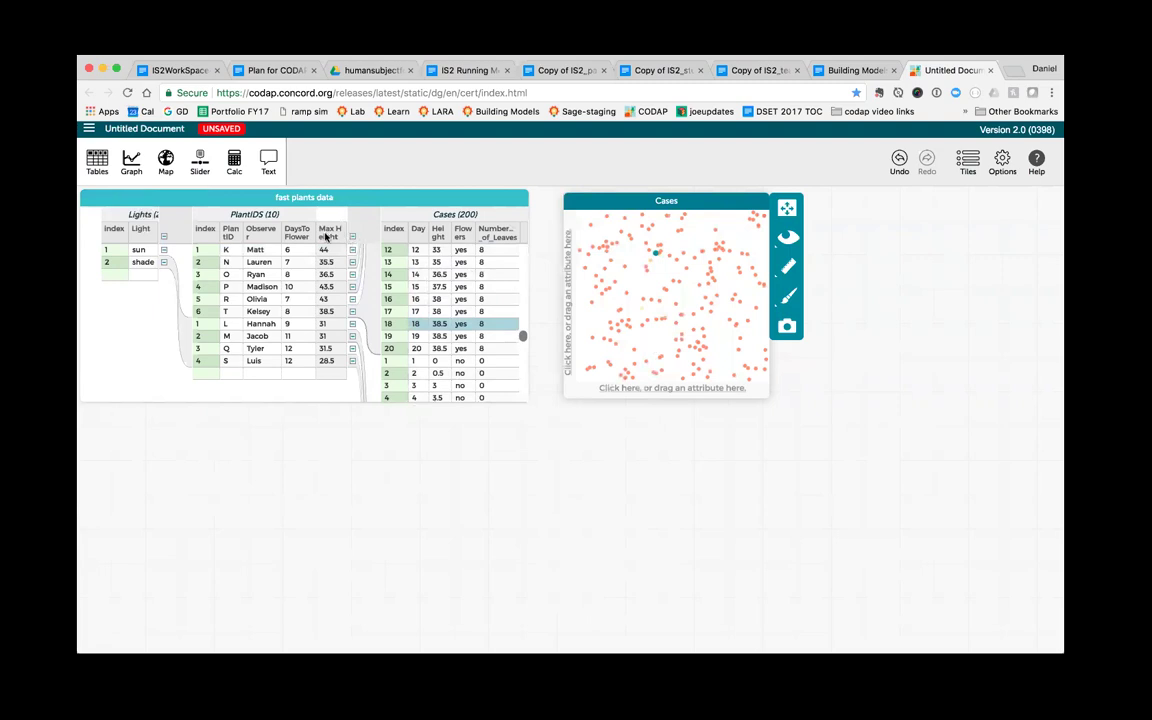
# Step: Plot Max Height on the graph's horizontal axis and show the mean
pyautogui.moveTo(325, 236); pyautogui.dragTo(640, 391)
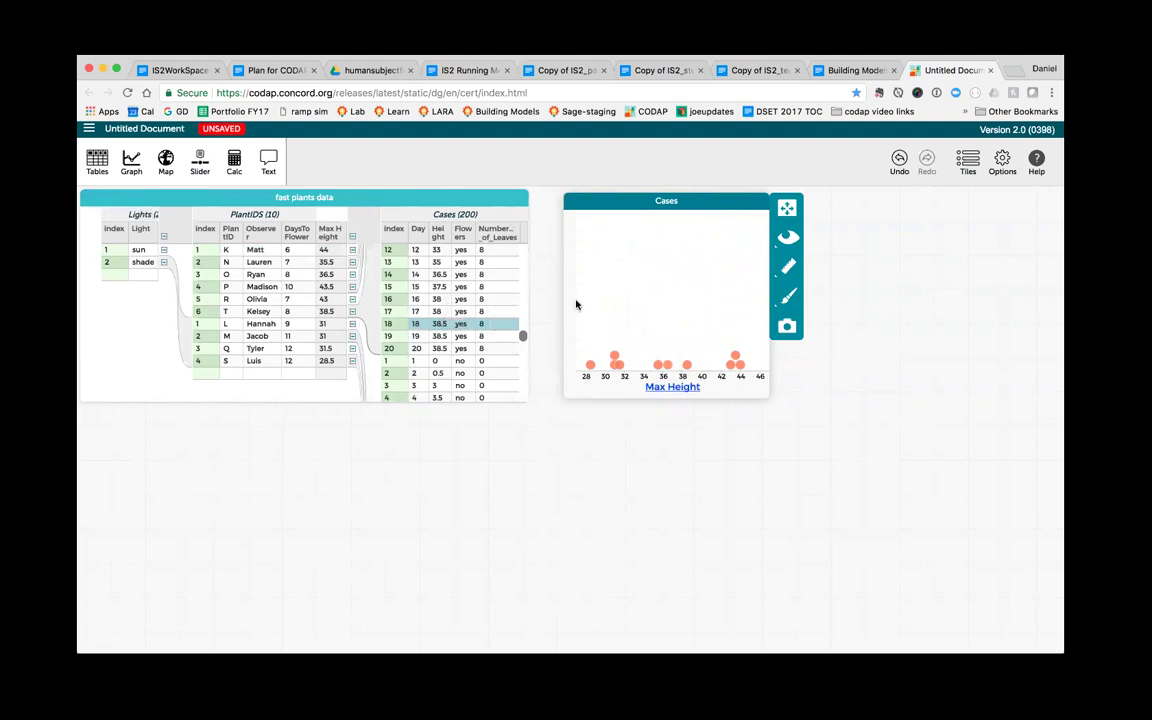
pyautogui.click(786, 271)
pyautogui.click(785, 272)
pyautogui.click(789, 267)
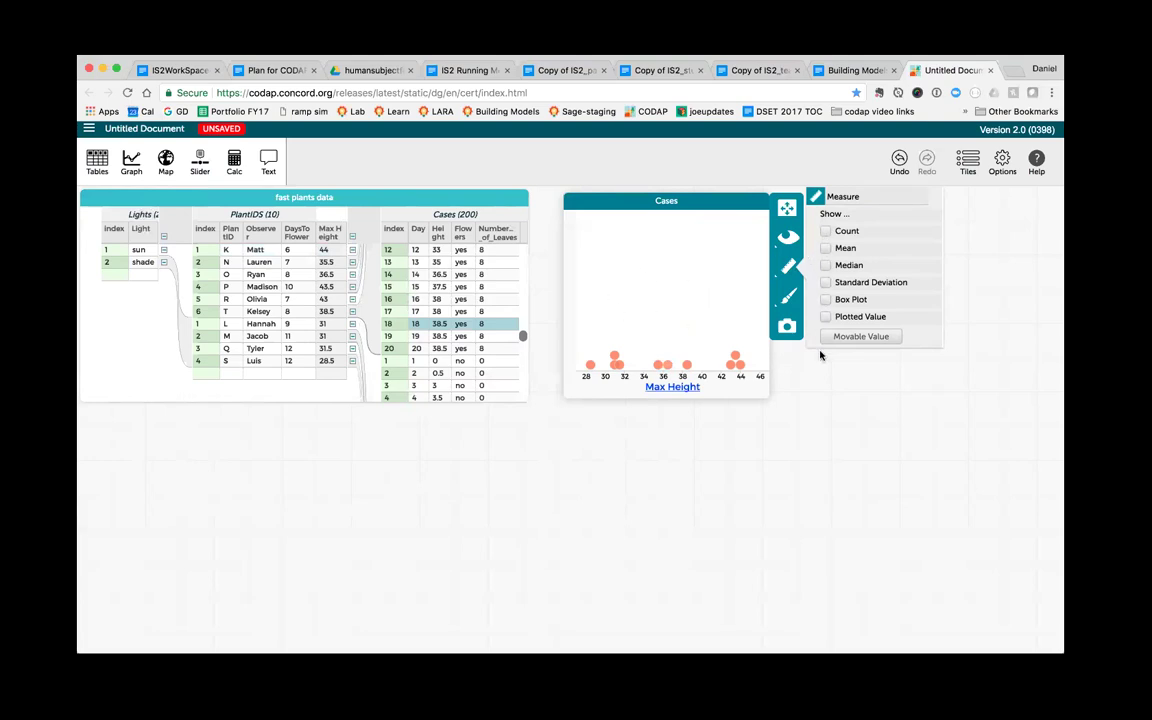
pyautogui.click(825, 248)
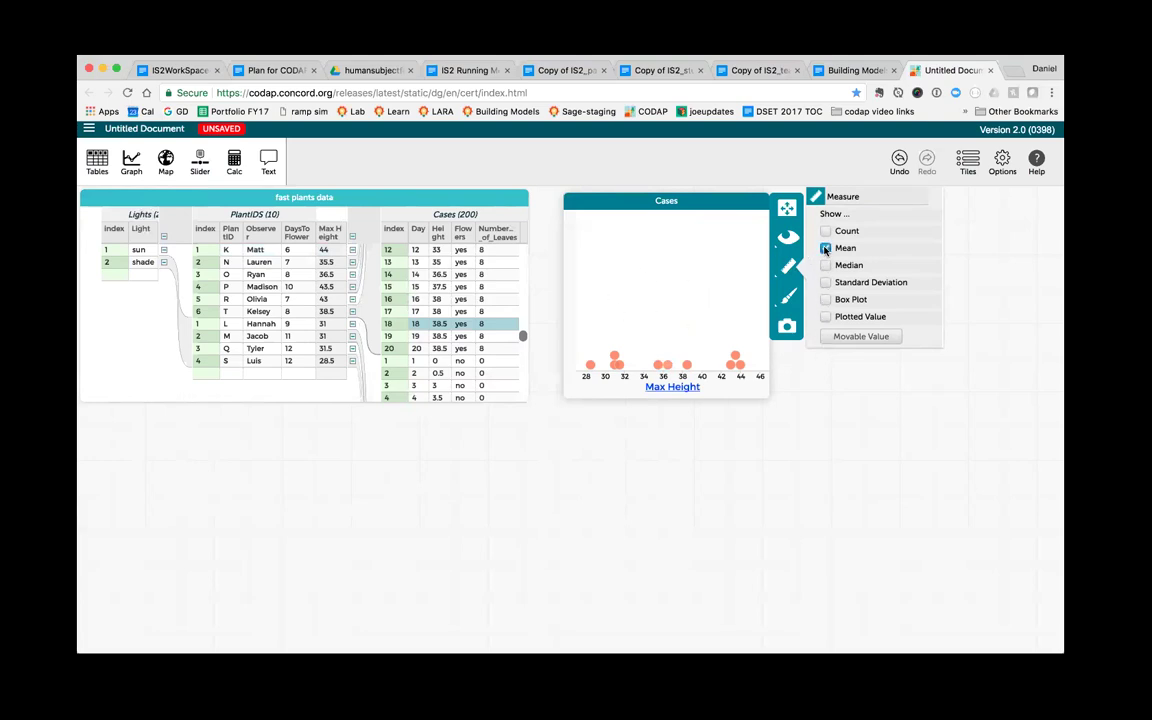
pyautogui.click(726, 322)
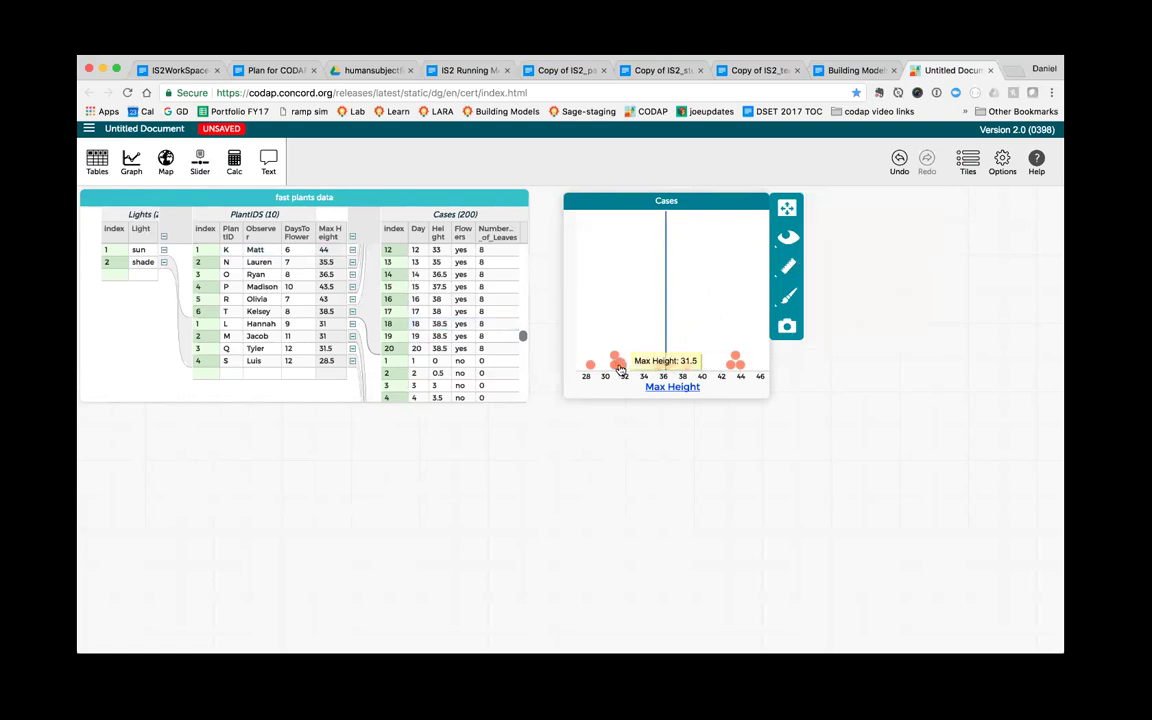
# Step: Select the Max Height dots of plants Q and M in turn to locate their records in the table
pyautogui.click(619, 369)
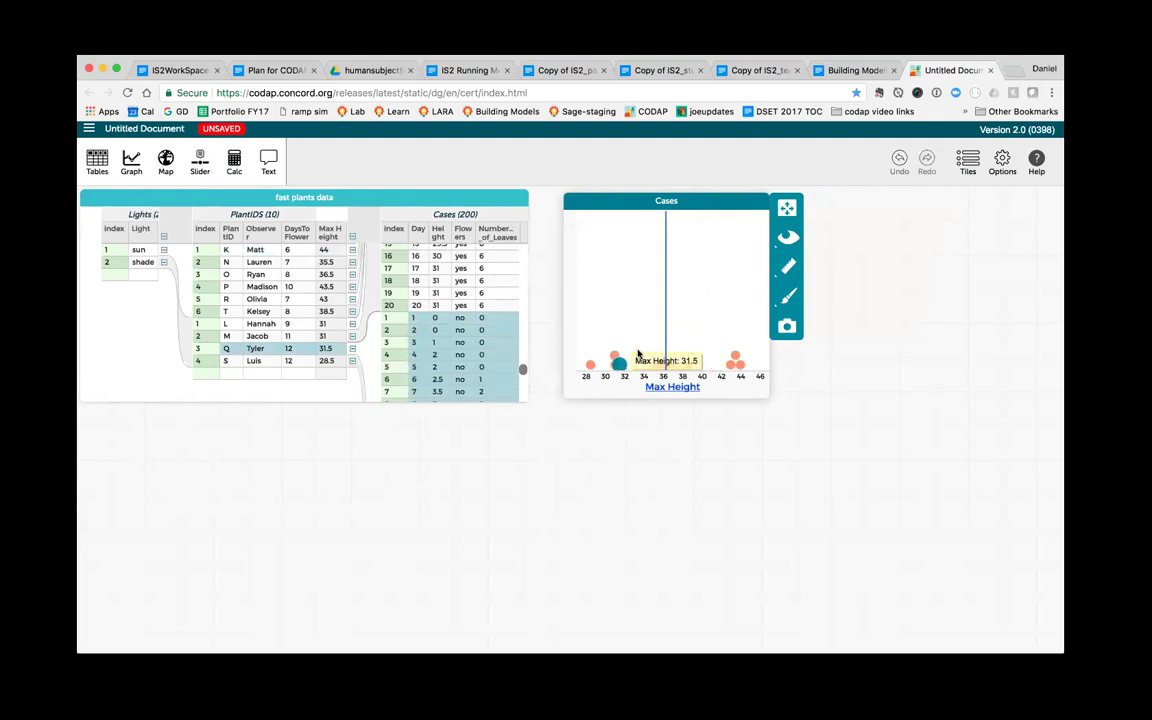
pyautogui.click(612, 358)
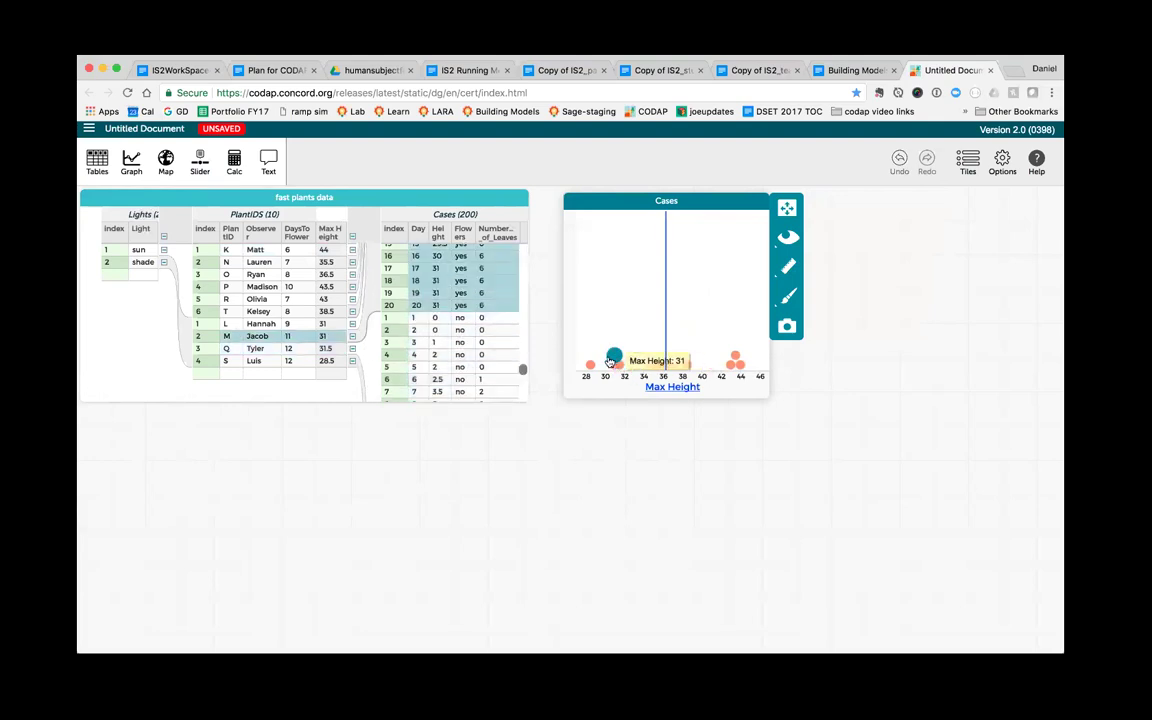
pyautogui.moveTo(735, 358)
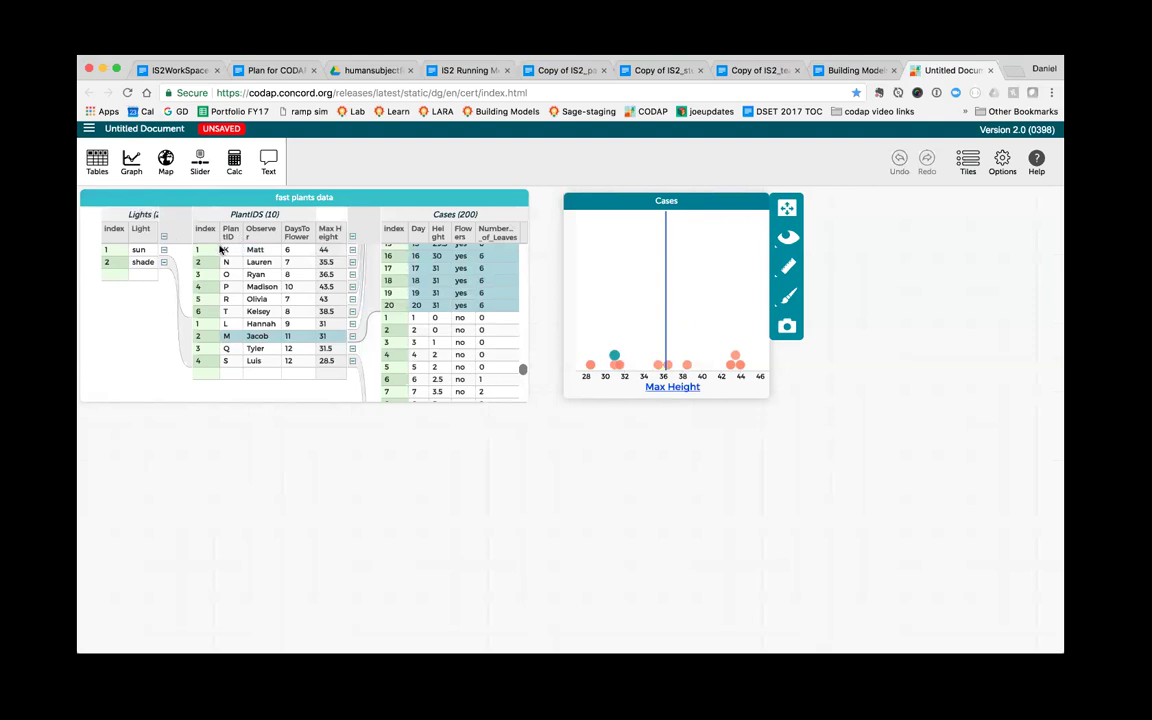
# Step: Split the Max Height graph by Light on the vertical axis, inspect the mean of each group, and clear the selection
pyautogui.moveTo(141, 231); pyautogui.dragTo(566, 300)
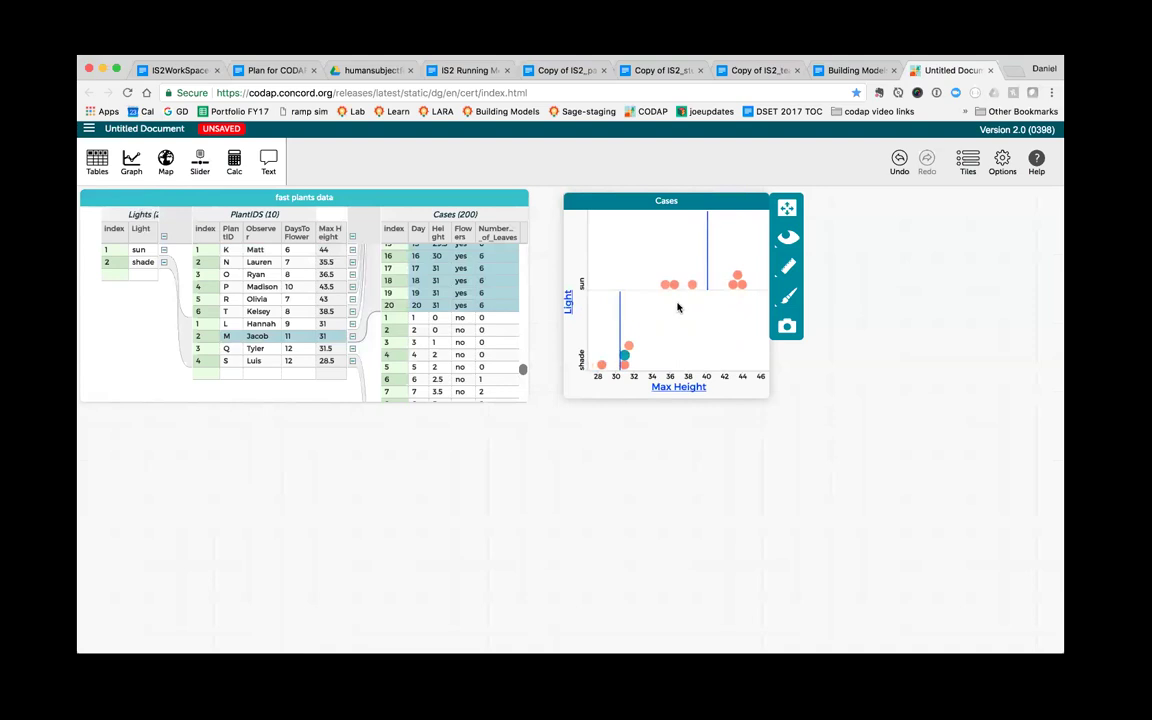
pyautogui.moveTo(707, 250)
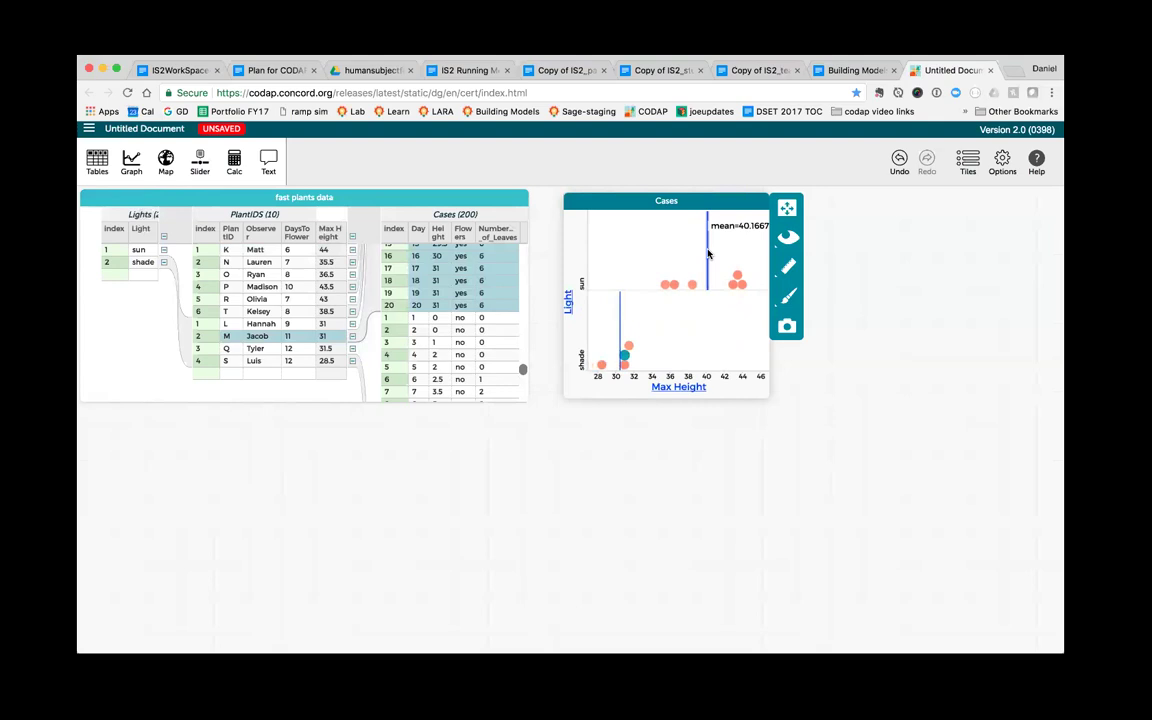
pyautogui.moveTo(620, 320)
pyautogui.click(658, 259)
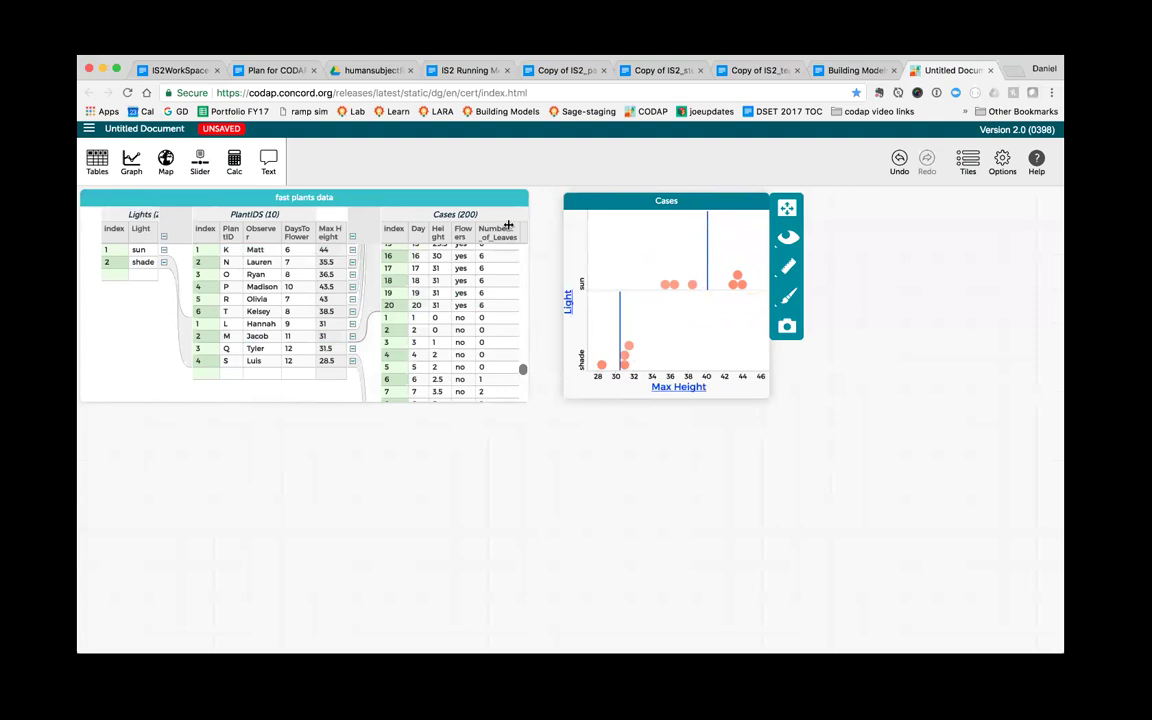
# Step: Create a second graph with DaysToFlower on the vertical axis and Max Height on the horizontal axis
pyautogui.click(131, 164)
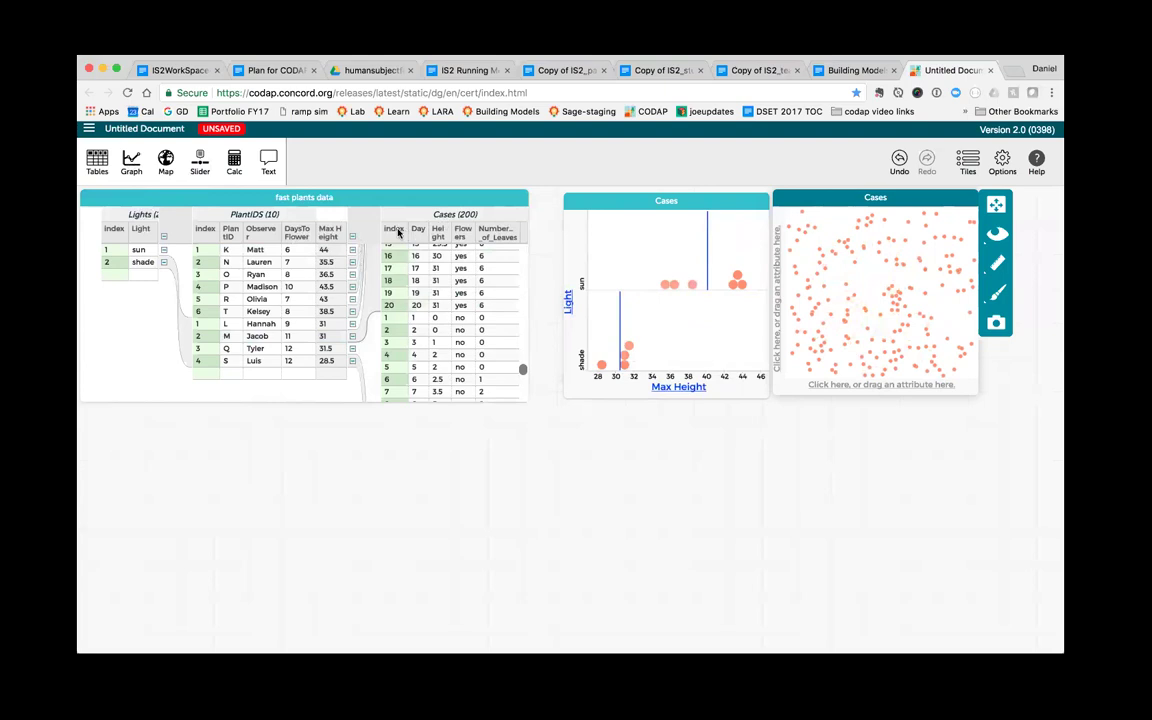
pyautogui.moveTo(293, 233); pyautogui.dragTo(797, 330)
pyautogui.moveTo(330, 233); pyautogui.dragTo(862, 392)
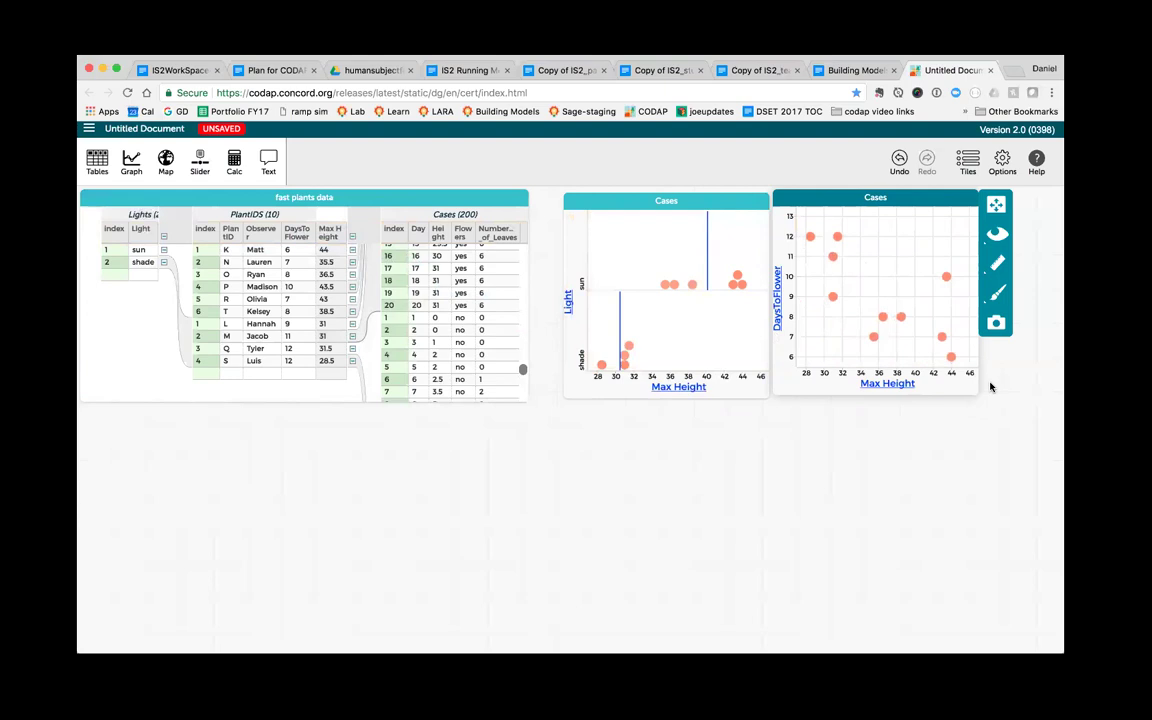
# Step: Highlight plant M's day 18 case and plant K in the table to find them in the graphs
pyautogui.click(425, 281)
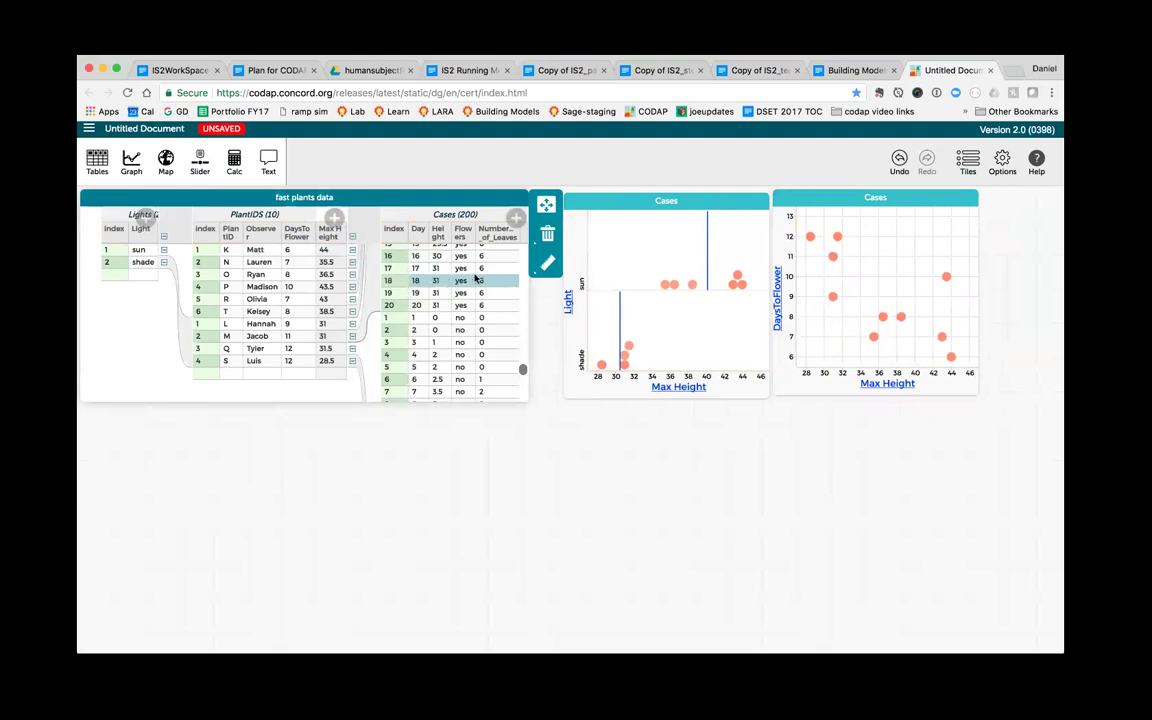
pyautogui.click(228, 251)
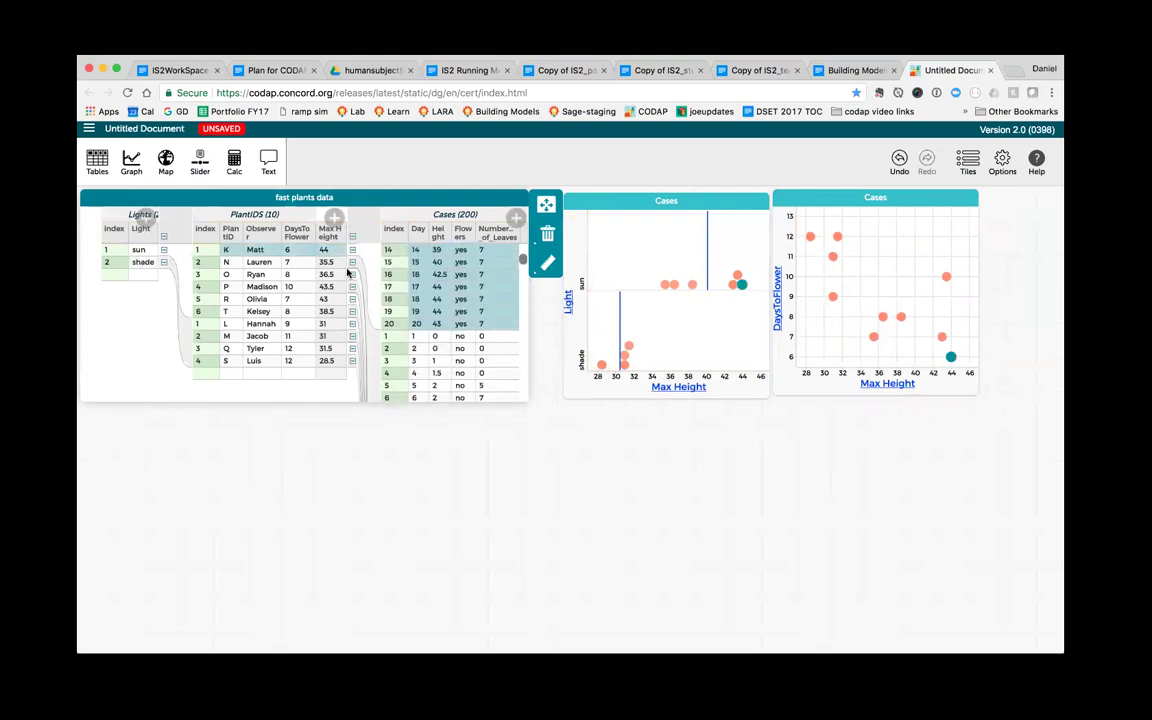
pyautogui.click(895, 301)
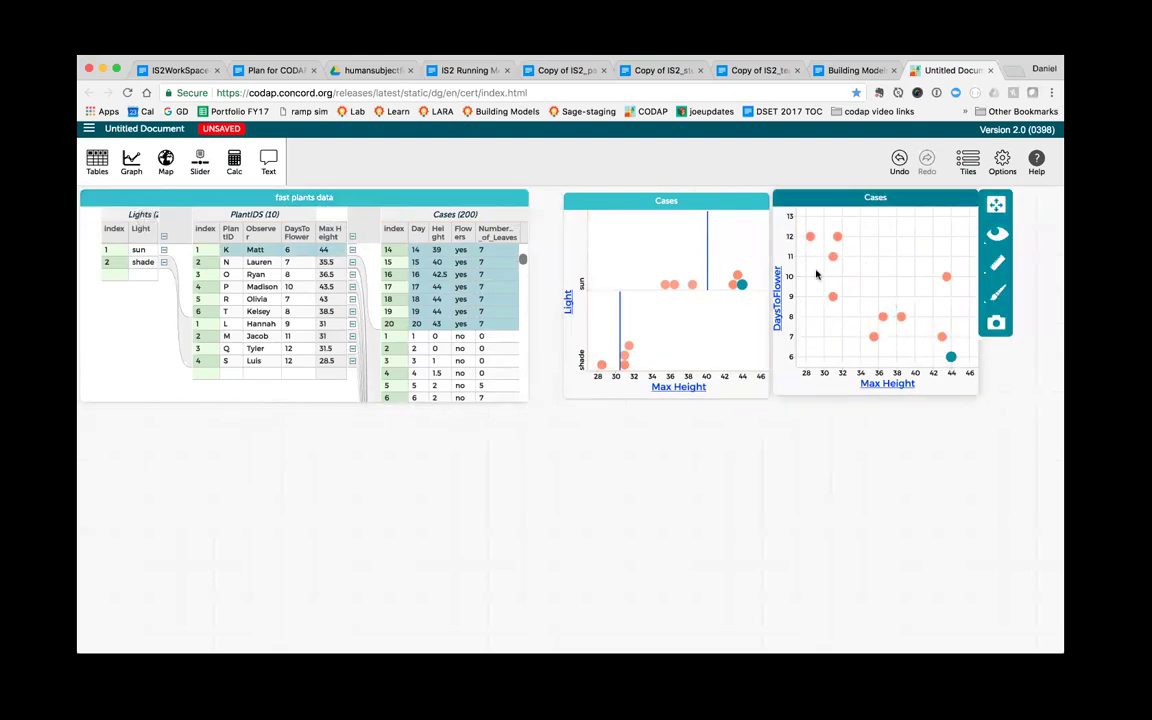
# Step: Add a movable line to the DaysToFlower graph and fit it to the downward trend with a slope of about −0.417
pyautogui.click(995, 266)
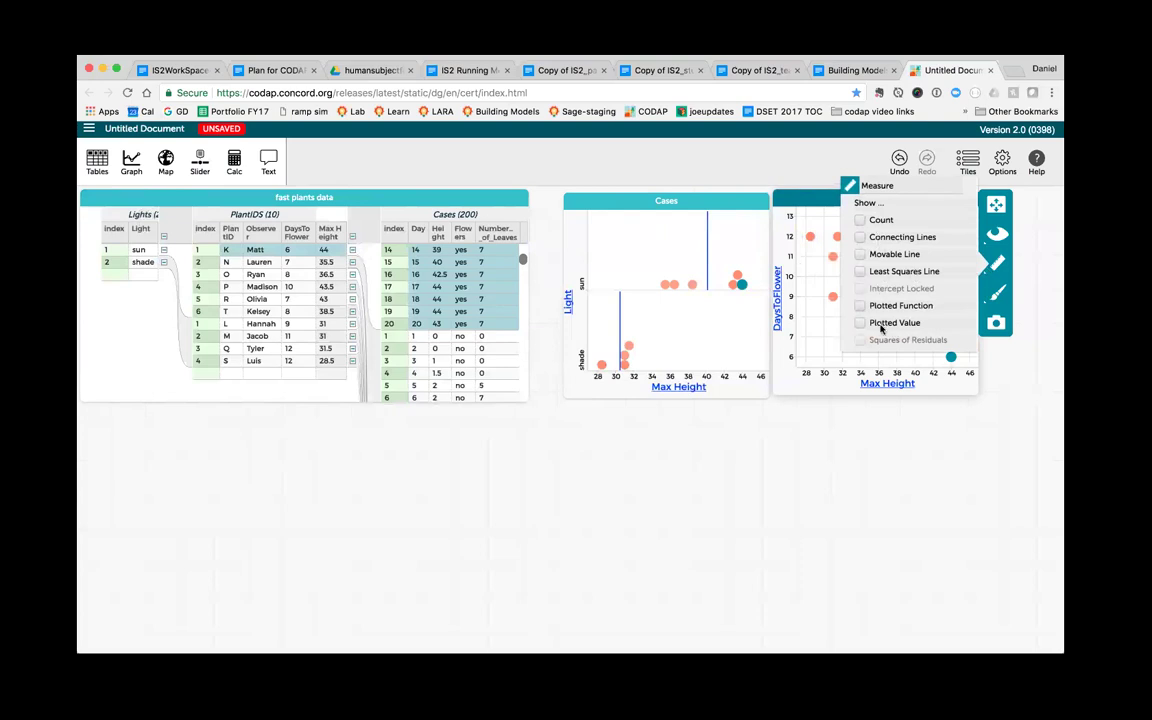
pyautogui.click(860, 254)
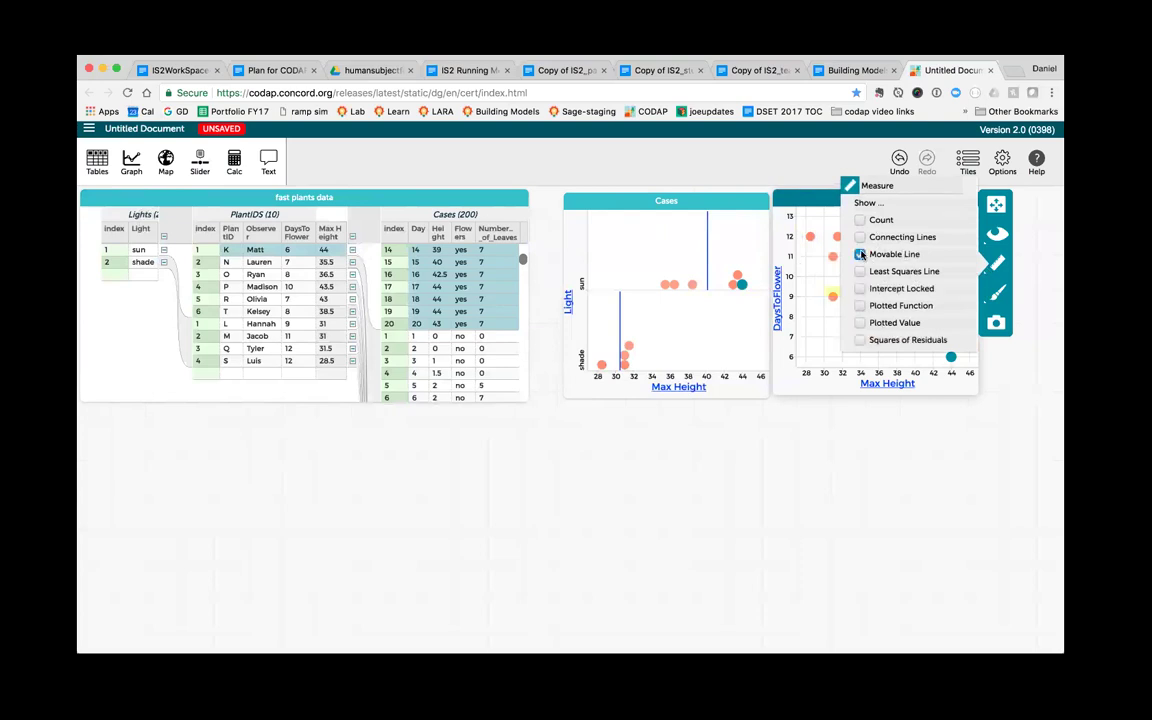
pyautogui.click(995, 265)
pyautogui.moveTo(875, 218); pyautogui.dragTo(848, 355)
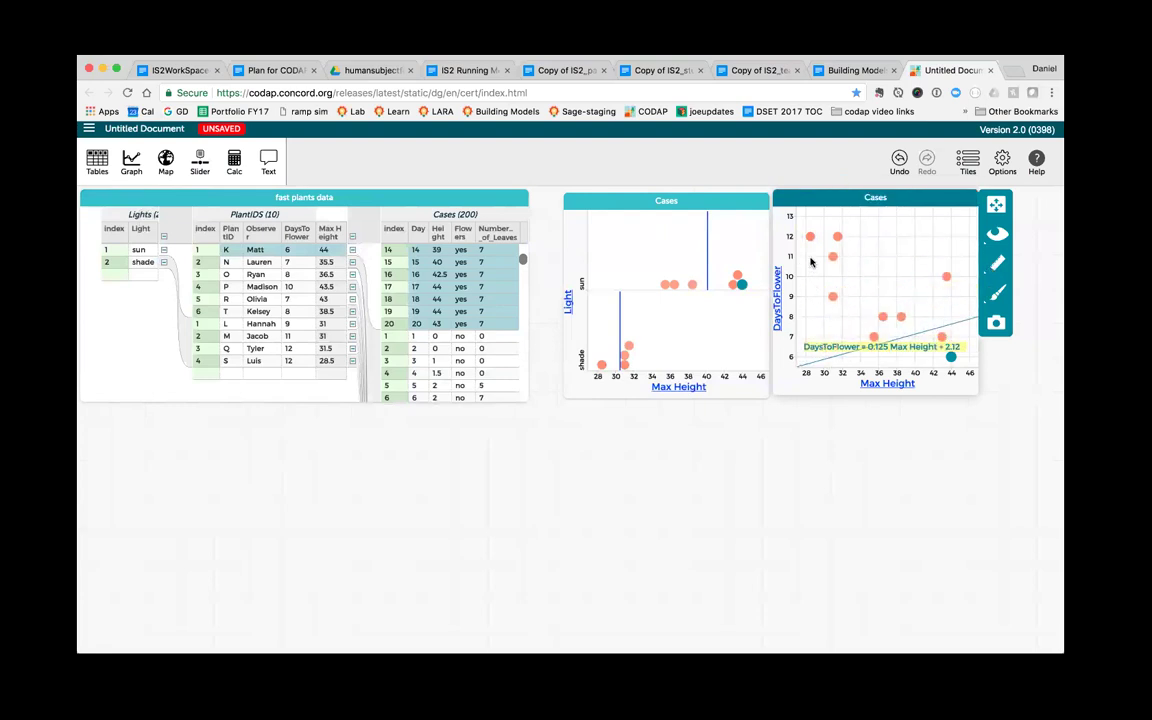
pyautogui.moveTo(828, 354); pyautogui.dragTo(808, 227)
pyautogui.moveTo(956, 341); pyautogui.dragTo(955, 358)
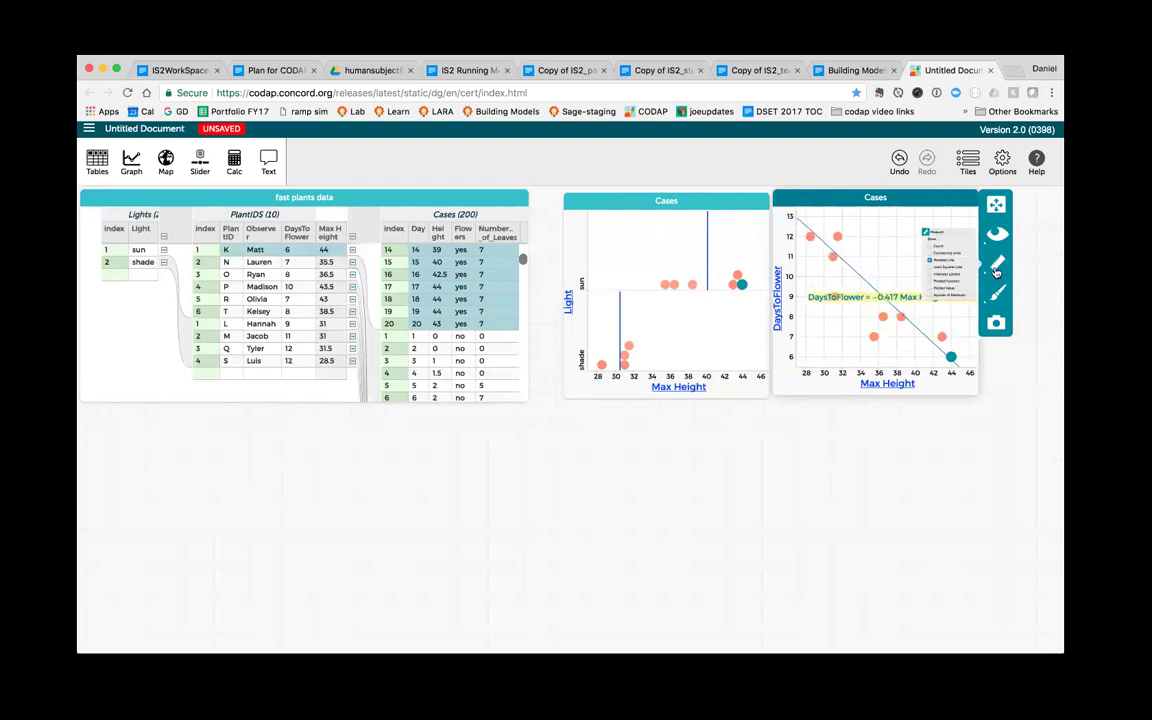
# Step: Replace the movable line on the DaysToFlower graph with a least squares line
pyautogui.click(996, 266)
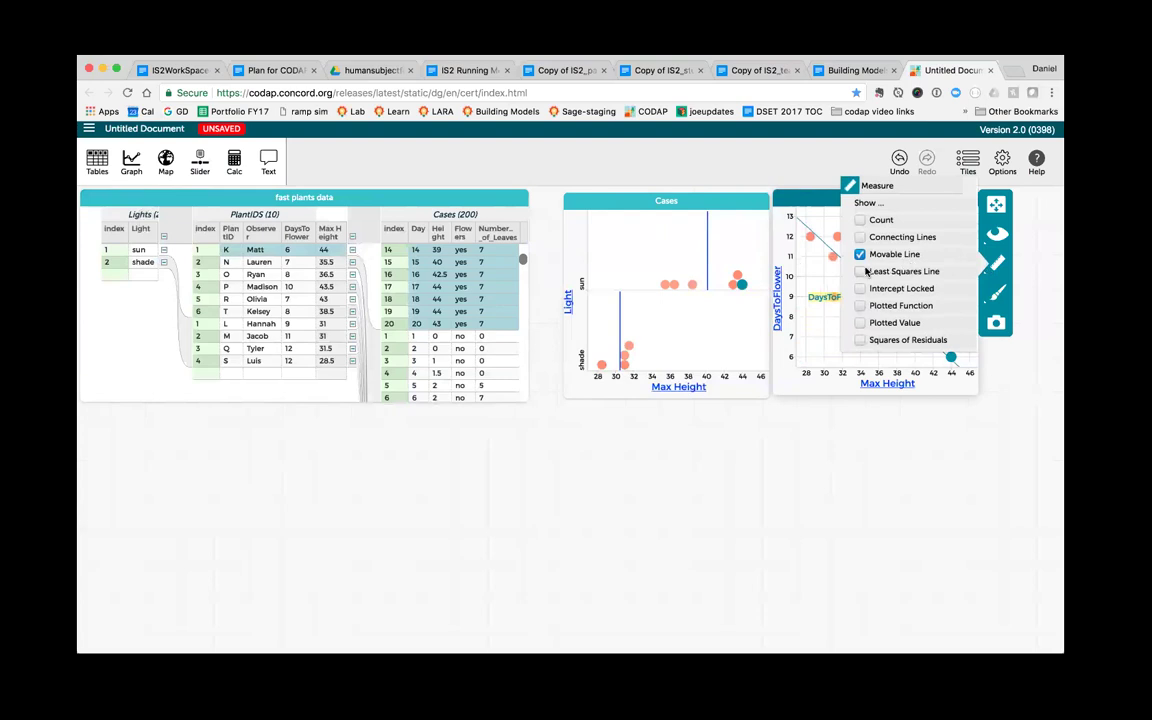
pyautogui.click(860, 254)
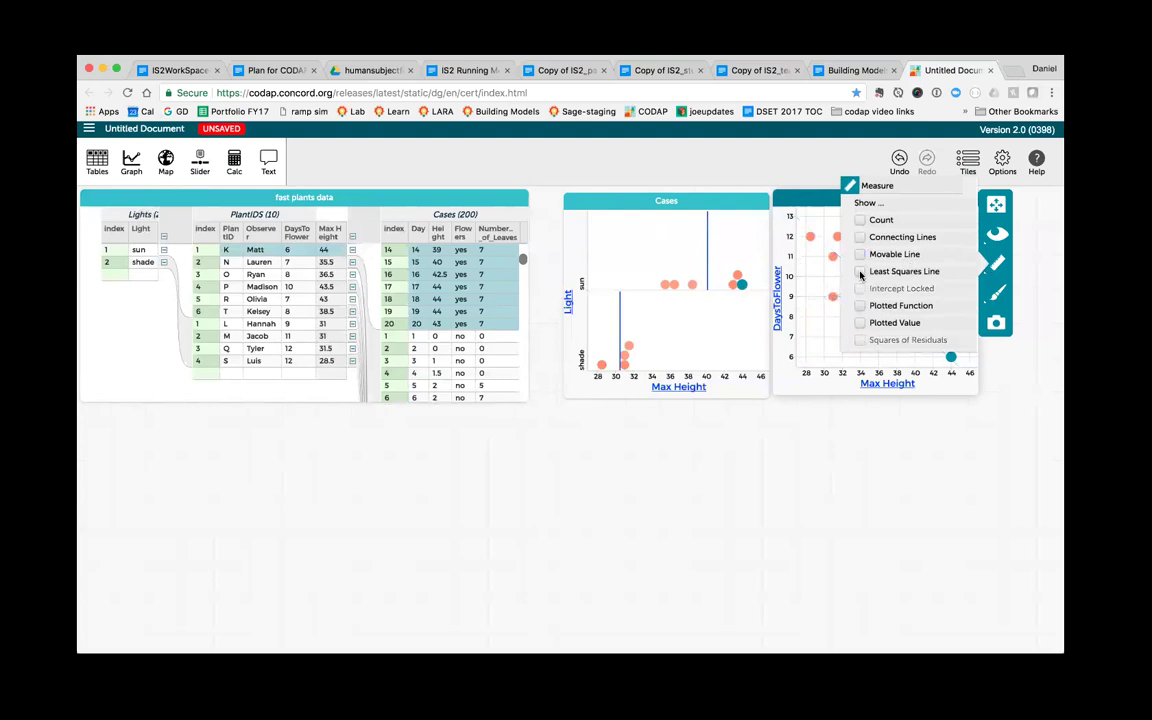
pyautogui.click(860, 273)
pyautogui.click(998, 265)
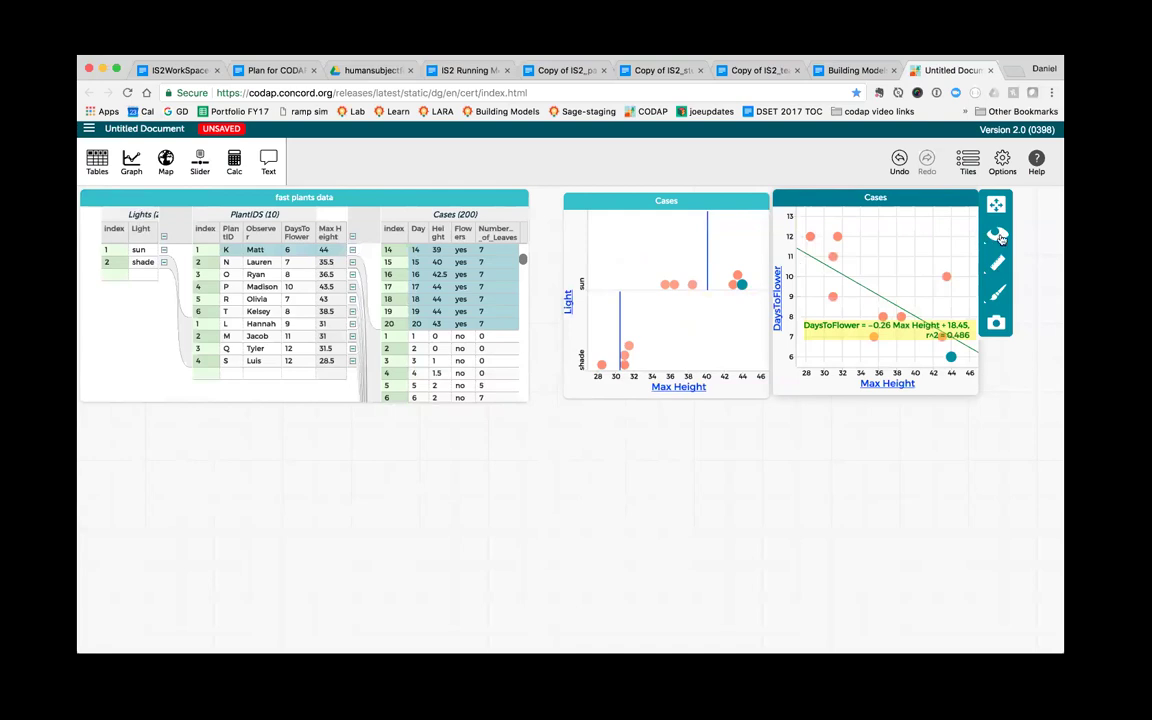
# Step: Show a movable line alongside the least squares line and try to reposition it
pyautogui.click(996, 262)
pyautogui.click(859, 254)
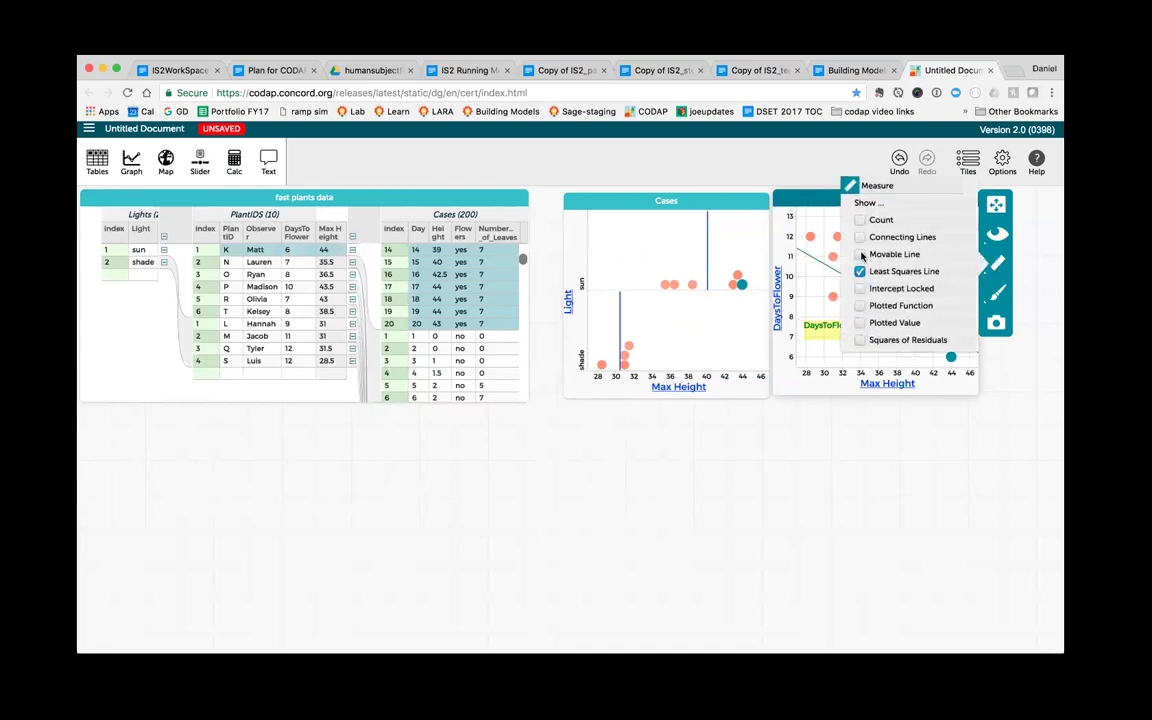
pyautogui.click(999, 263)
pyautogui.moveTo(874, 225); pyautogui.dragTo(918, 248)
# Step: Remove both the movable line and the least squares line from the DaysToFlower graph
pyautogui.click(997, 263)
pyautogui.click(859, 254)
pyautogui.click(859, 271)
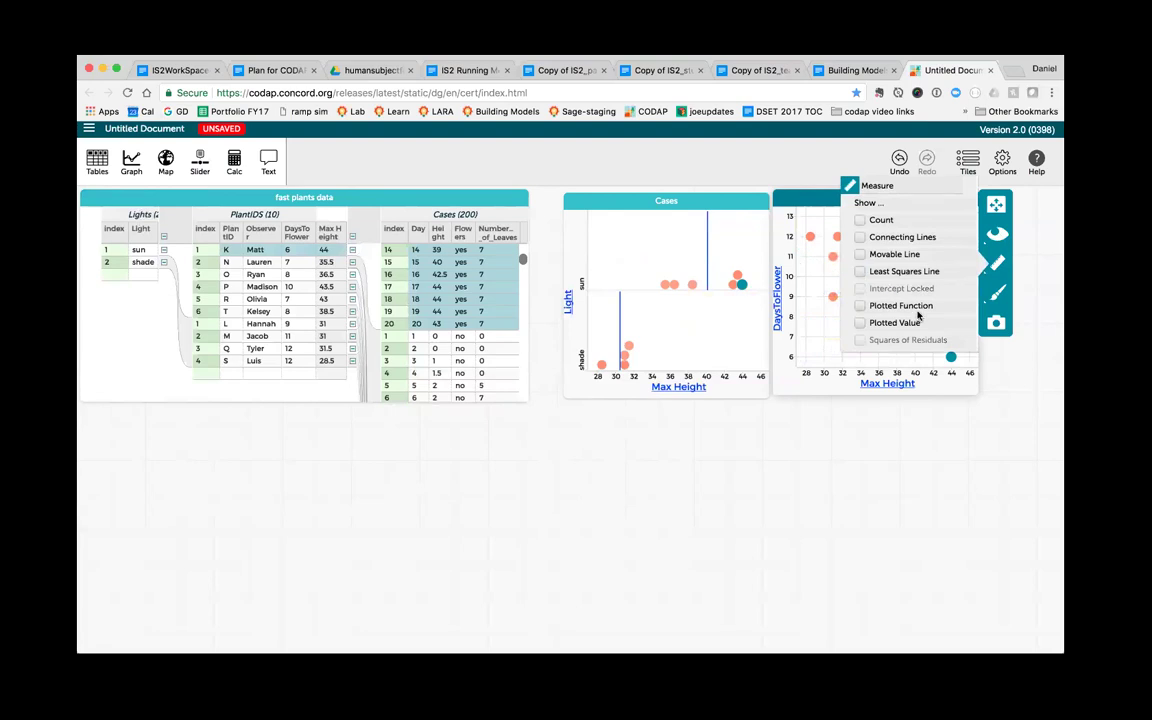
pyautogui.click(1038, 266)
# Step: Create a third graph, move the DaysToFlower graph below the table, and place the new one beside the Light graph
pyautogui.click(132, 165)
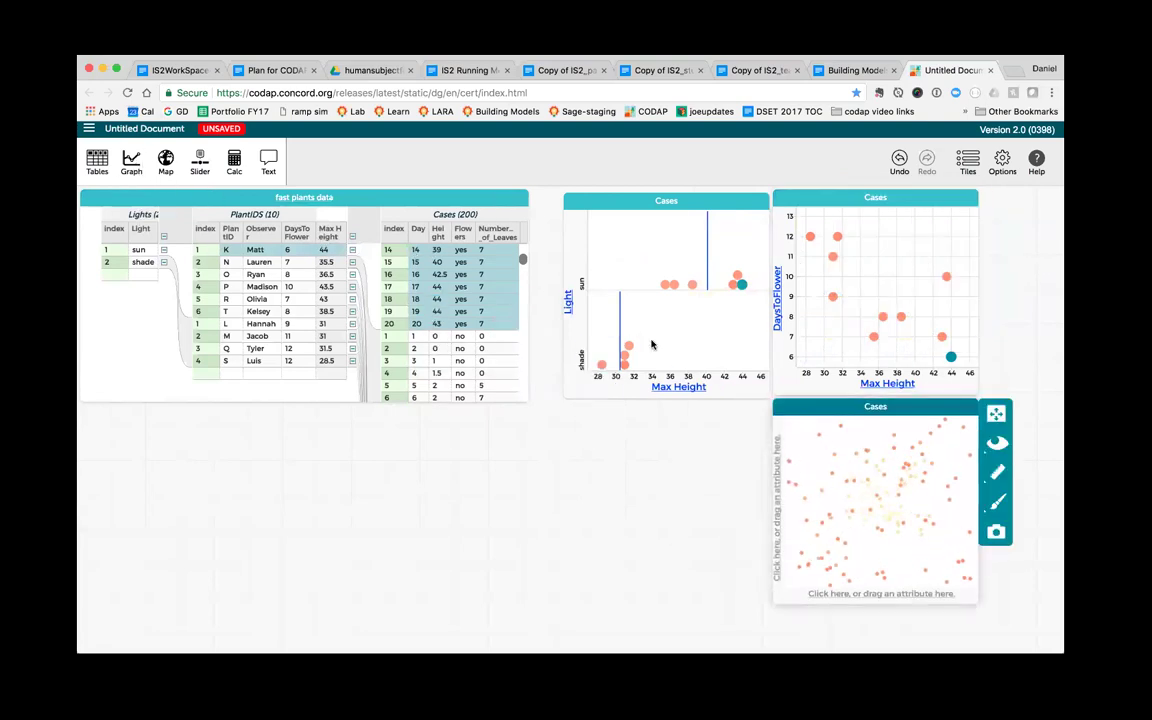
pyautogui.moveTo(833, 404); pyautogui.dragTo(420, 416)
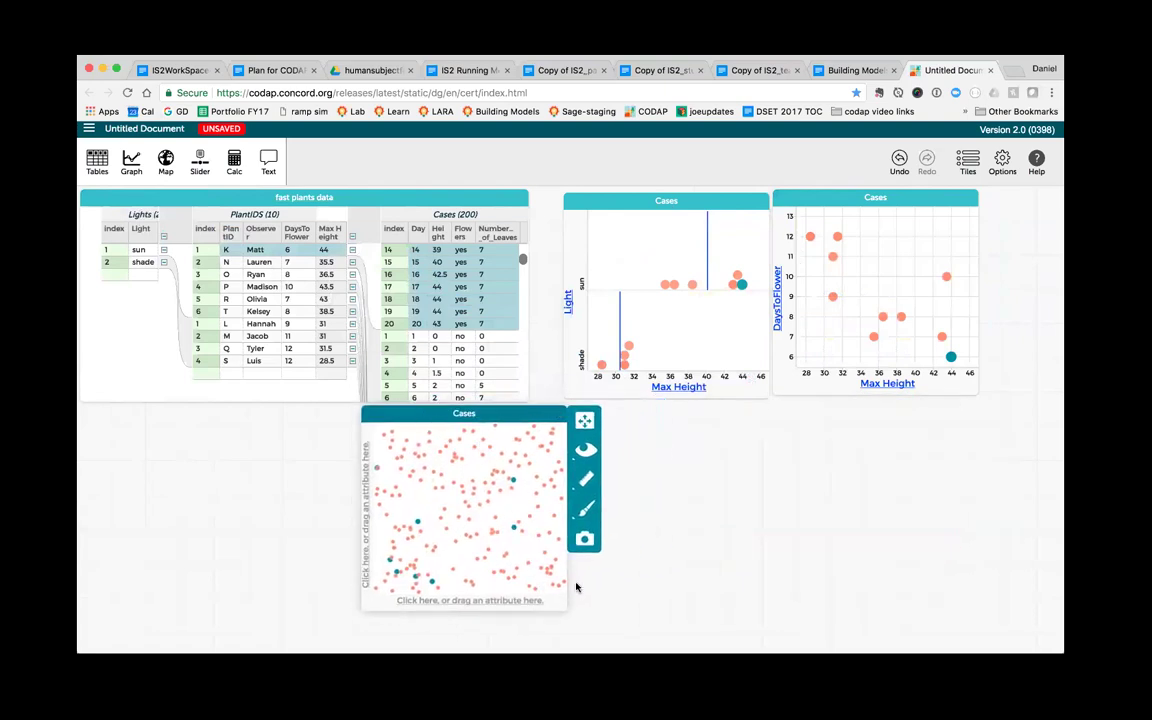
pyautogui.moveTo(825, 197); pyautogui.dragTo(172, 416)
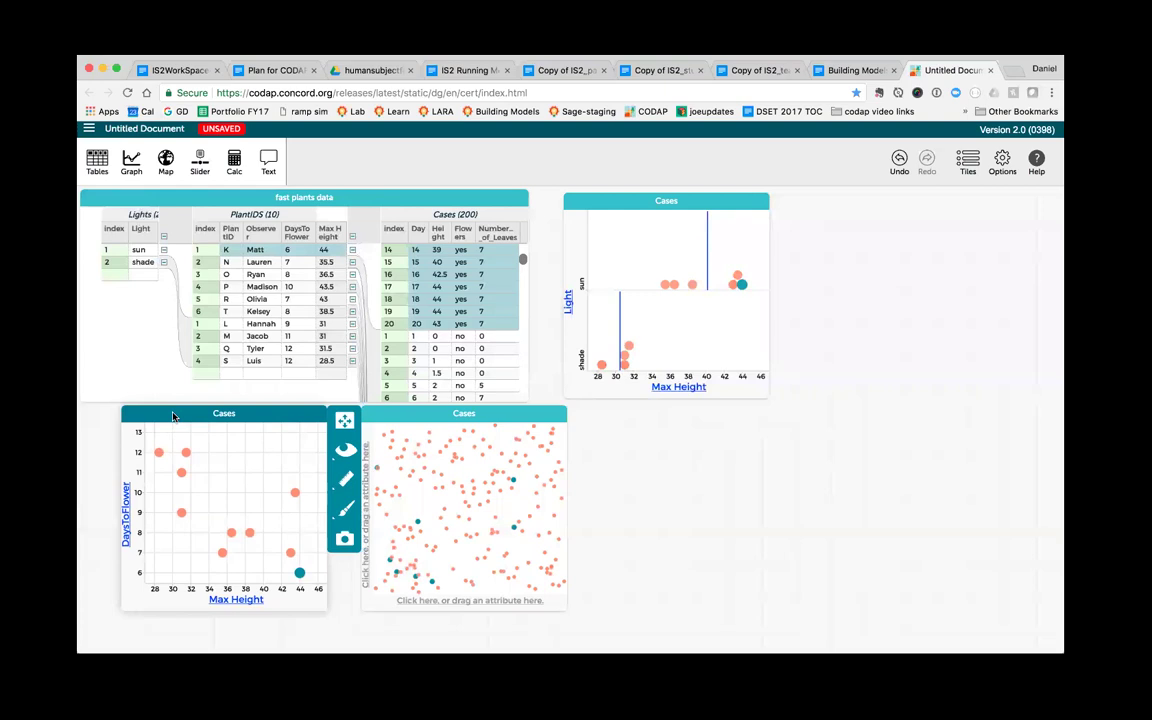
pyautogui.moveTo(388, 418); pyautogui.dragTo(800, 208)
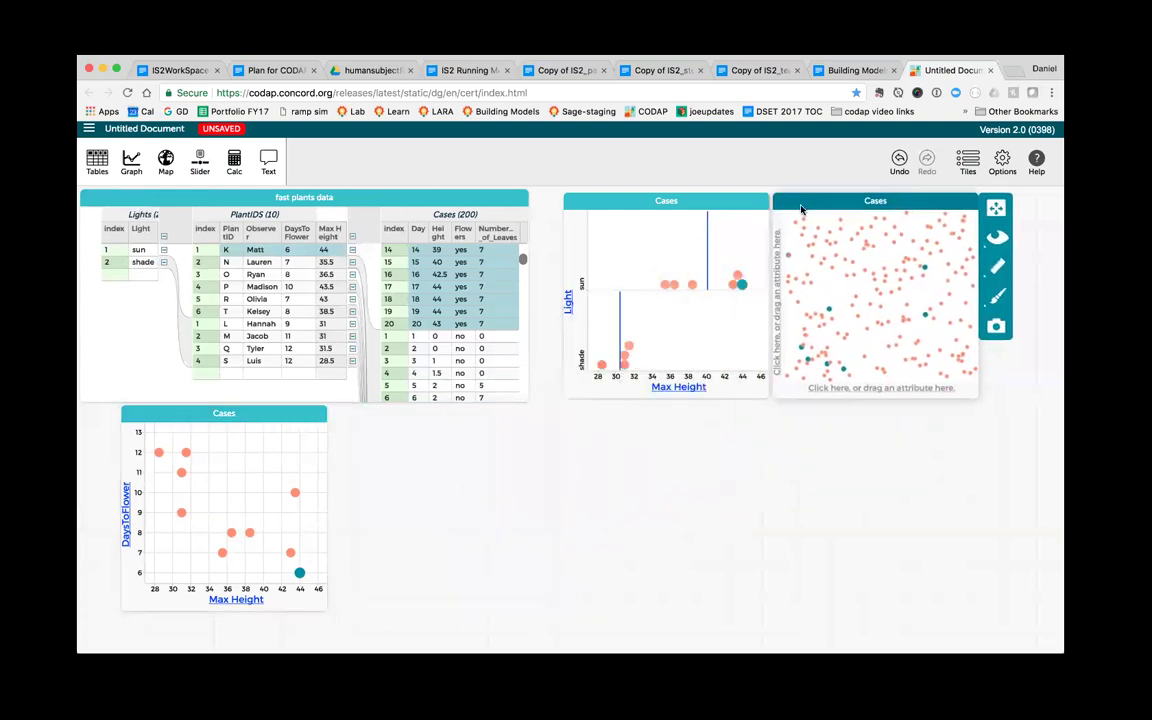
# Step: Plot Height against Day in the third graph and colour its points by PlantID
pyautogui.moveTo(416, 235); pyautogui.dragTo(856, 391)
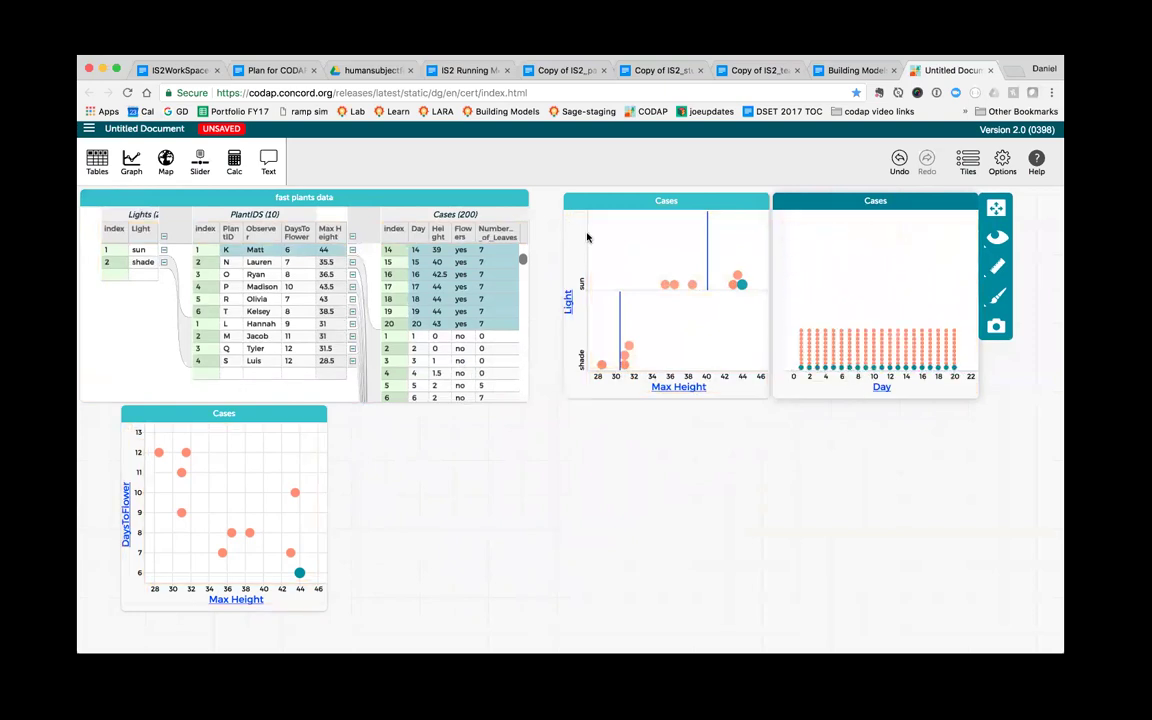
pyautogui.moveTo(437, 234); pyautogui.dragTo(776, 335)
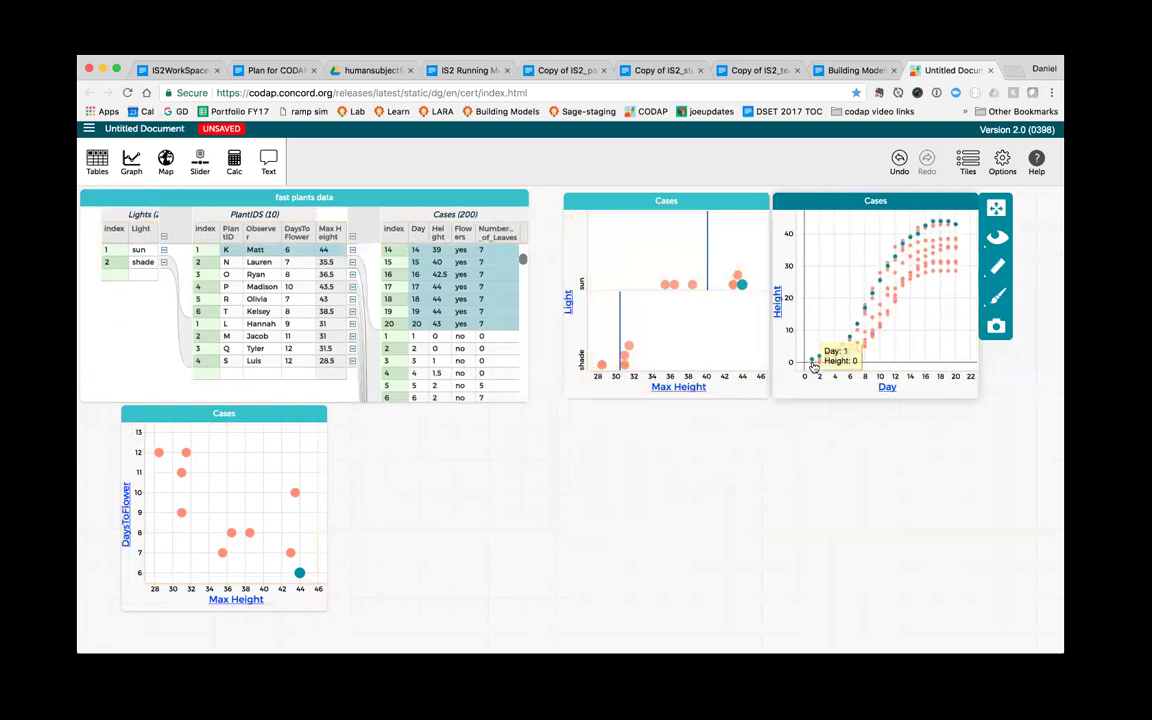
pyautogui.moveTo(912, 292)
pyautogui.click(765, 229)
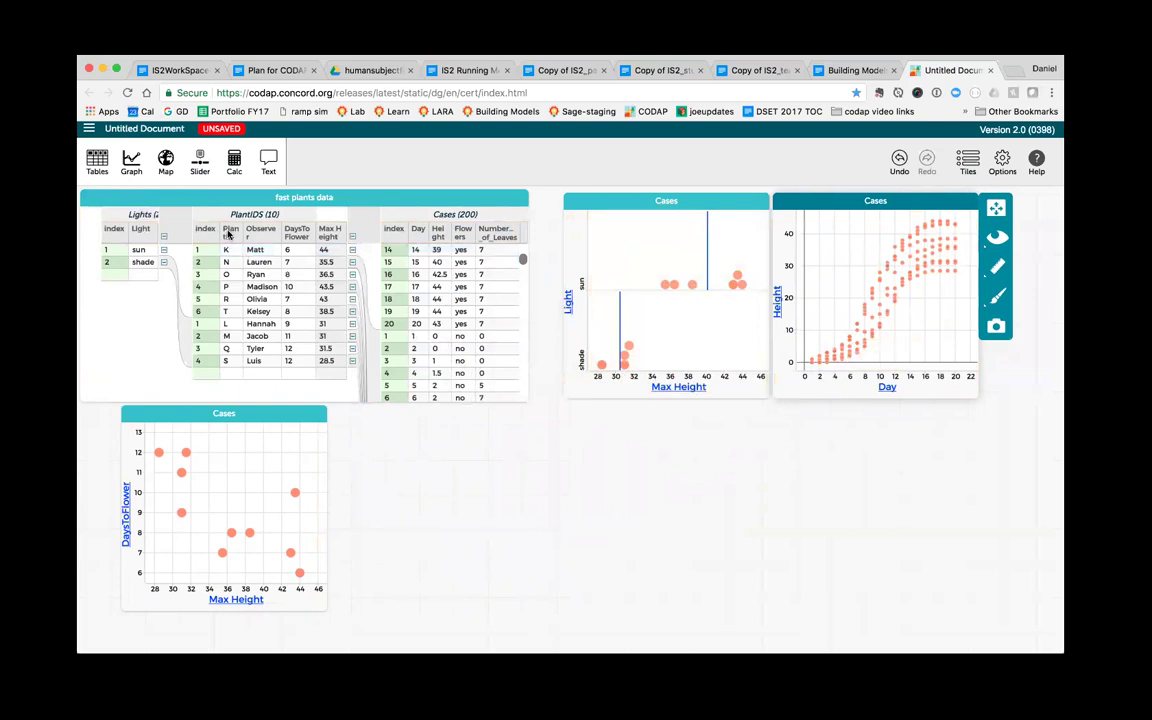
pyautogui.moveTo(229, 234); pyautogui.dragTo(844, 272)
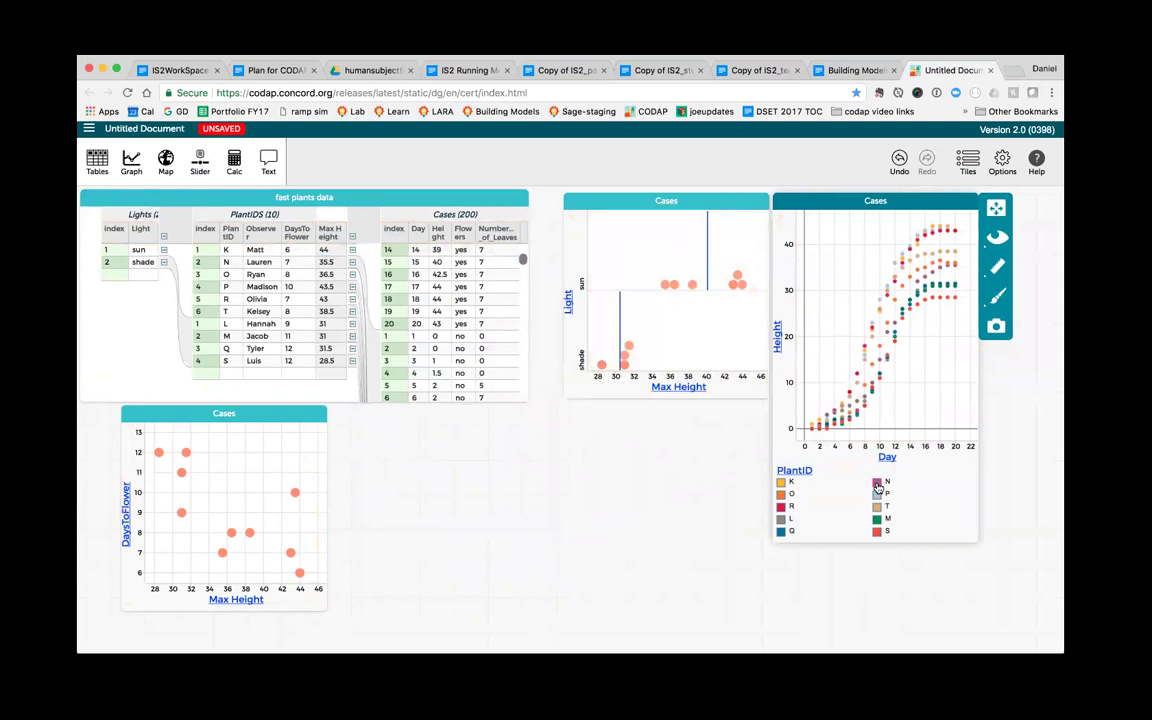
# Step: Highlight individual plants' growth curves, including T and R, from the PlantID legend of the Height graph
pyautogui.click(877, 485)
pyautogui.click(783, 507)
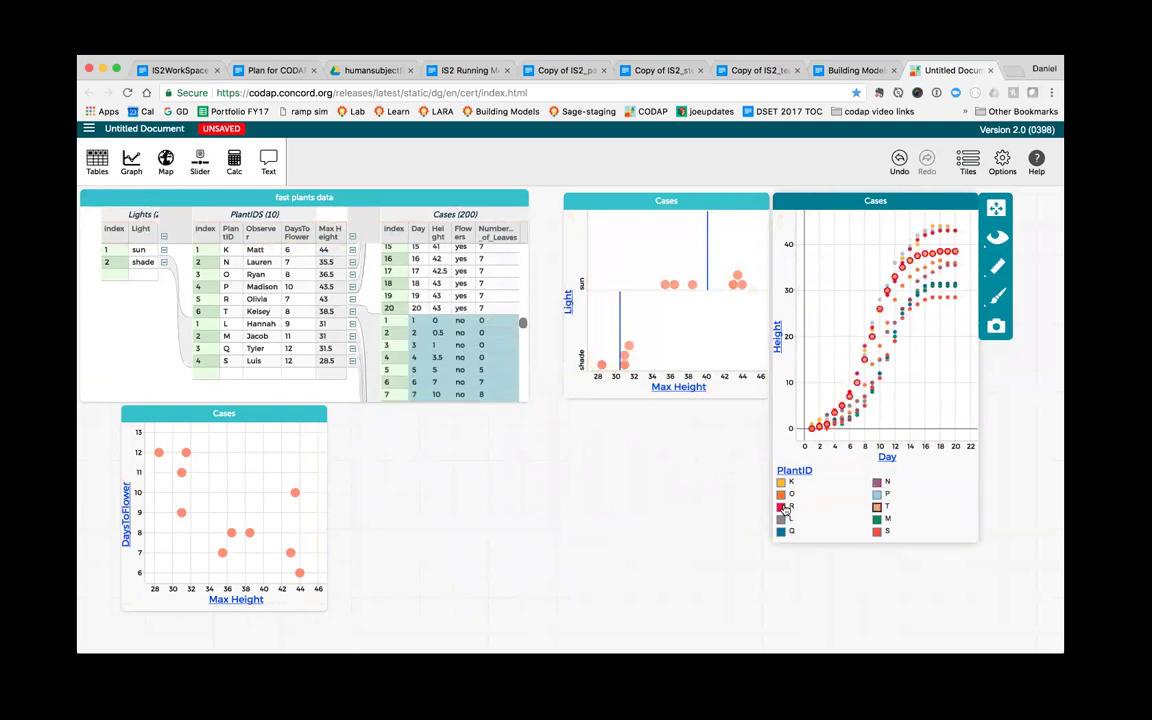
pyautogui.click(784, 508)
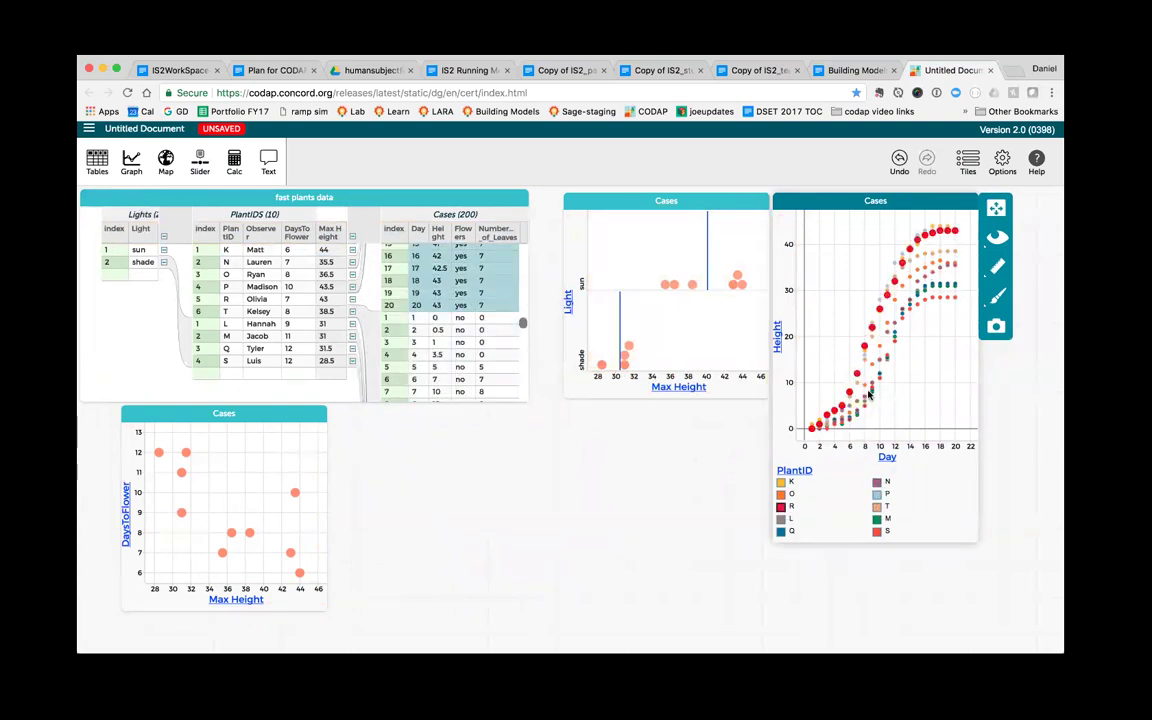
# Step: Highlight plants N and P from their points in the Light graph, and highlight plant N again from its table row
pyautogui.click(664, 285)
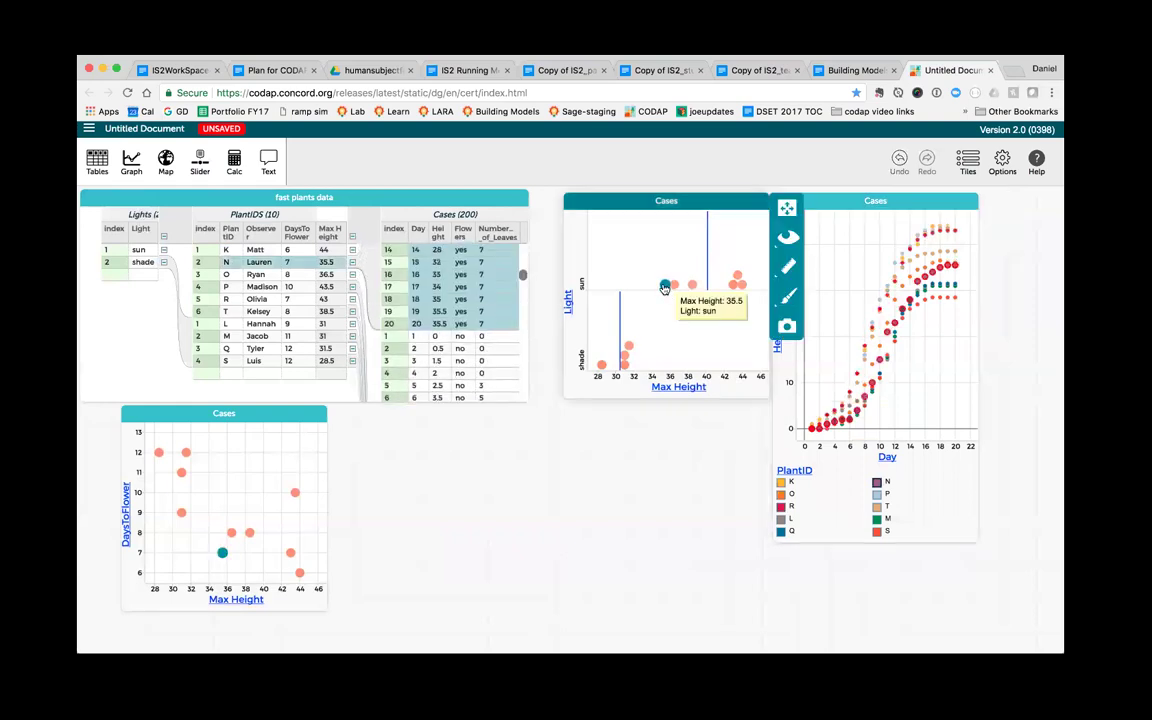
pyautogui.click(737, 276)
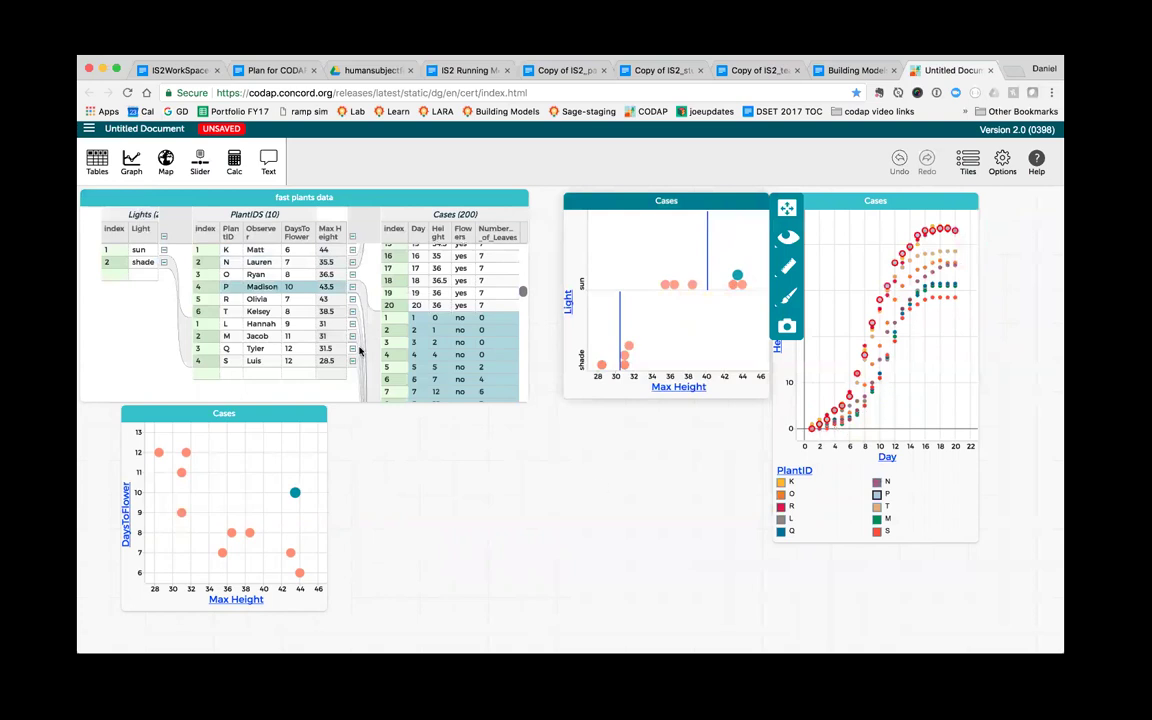
pyautogui.click(259, 263)
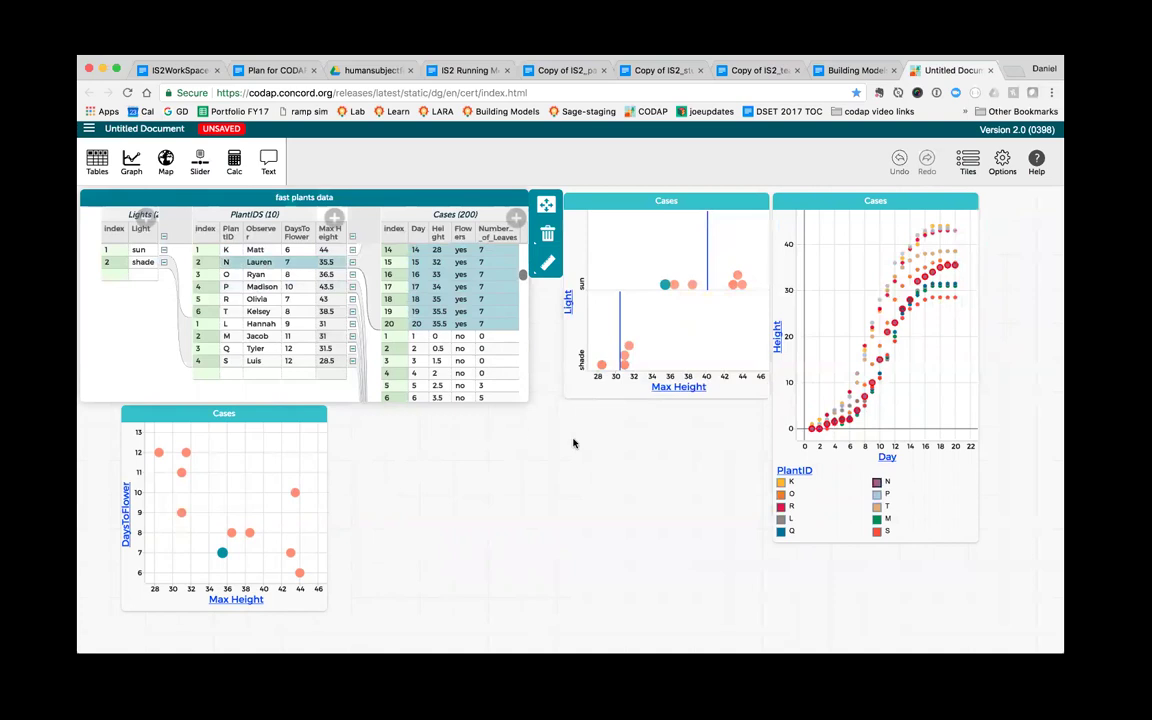
# Step: Select the three tallest sun plants in the Light graph, hide the unselected cases in the Height graph, and clear the selection
pyautogui.click(726, 248)
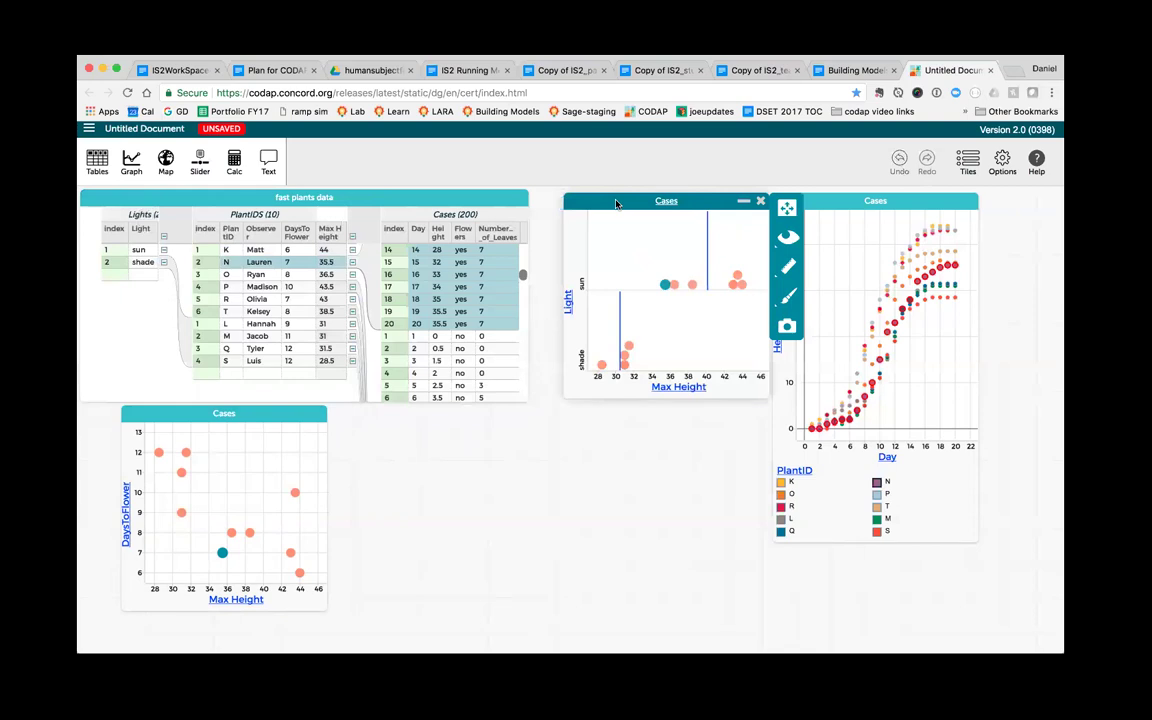
pyautogui.moveTo(722, 255); pyautogui.dragTo(753, 297)
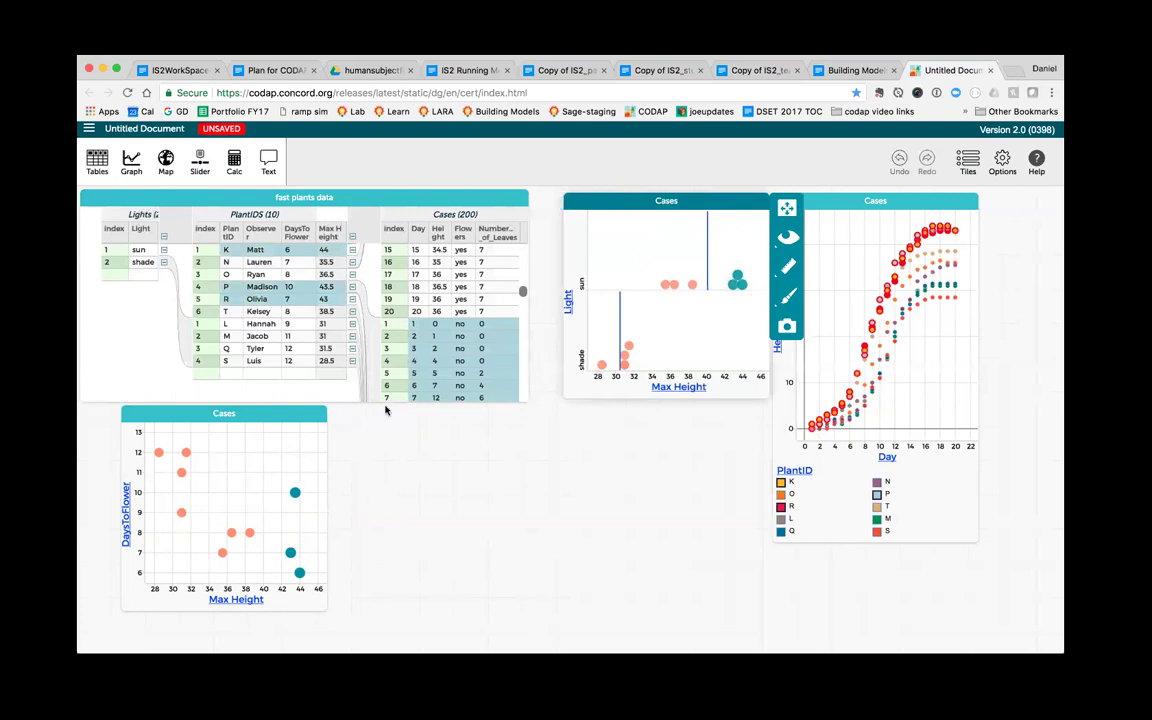
pyautogui.click(820, 200)
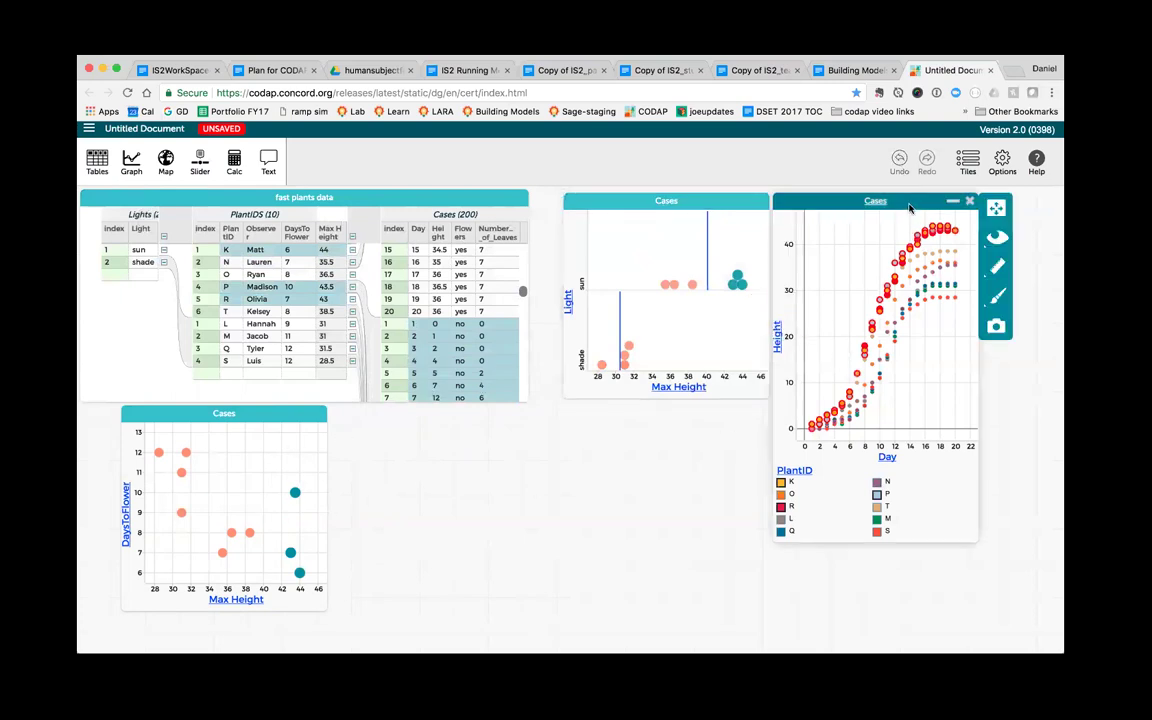
pyautogui.click(997, 237)
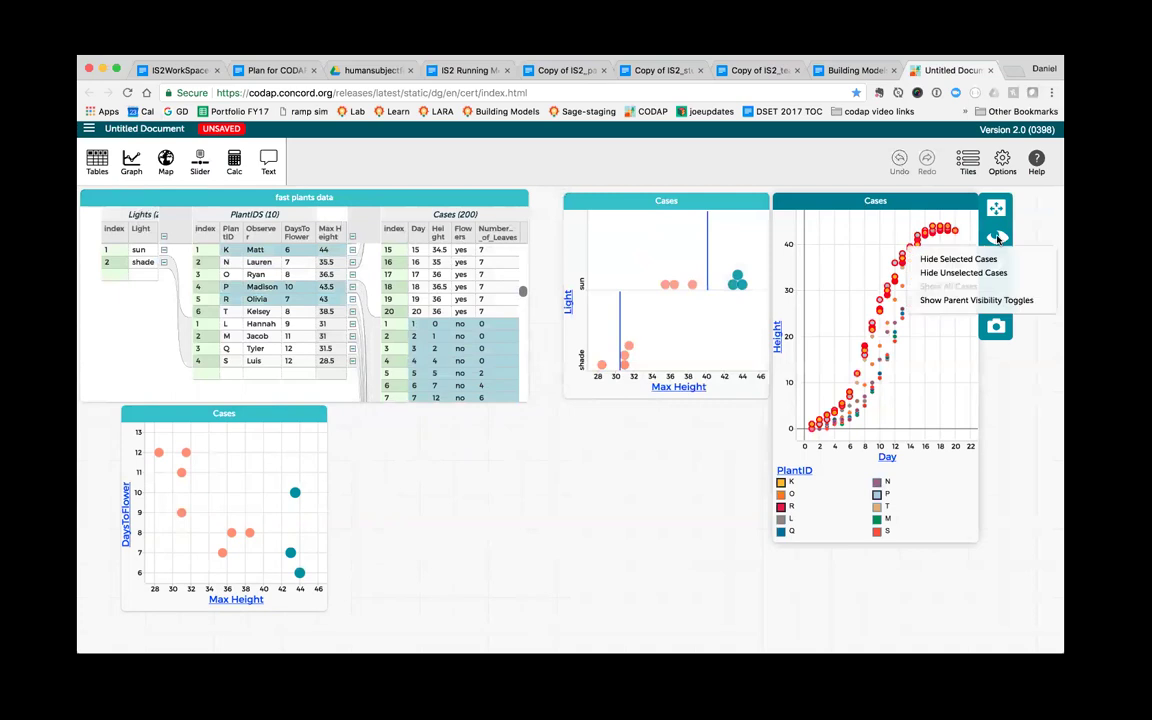
pyautogui.click(1000, 274)
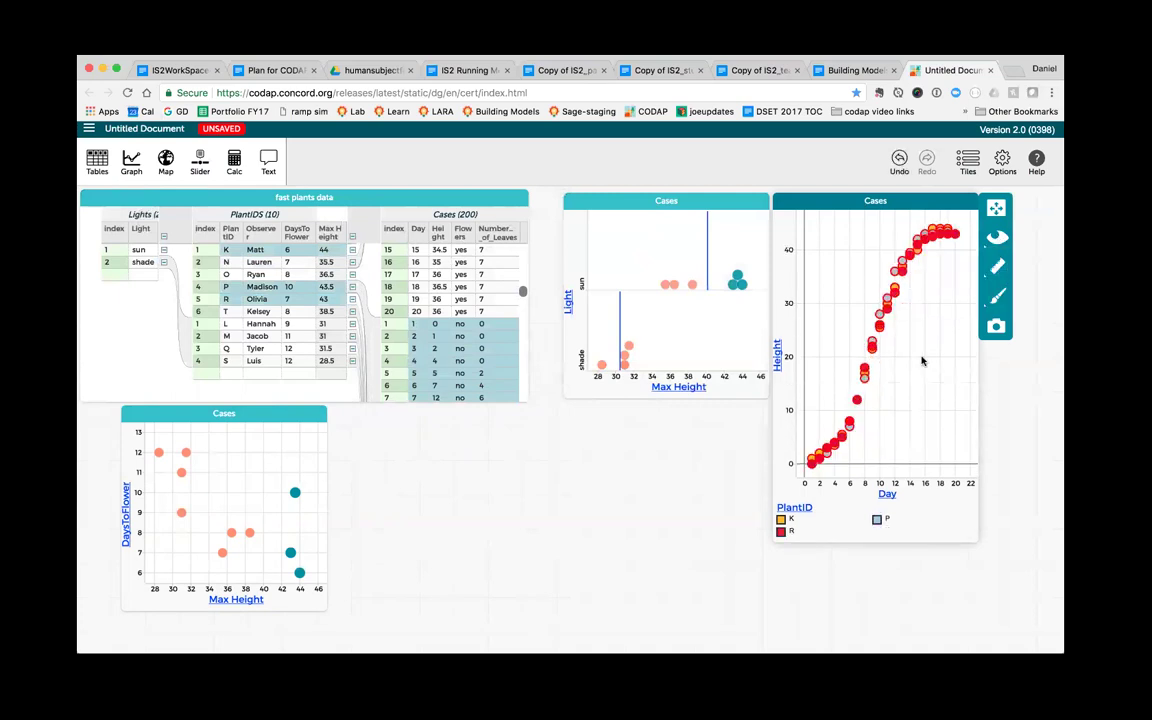
pyautogui.click(930, 365)
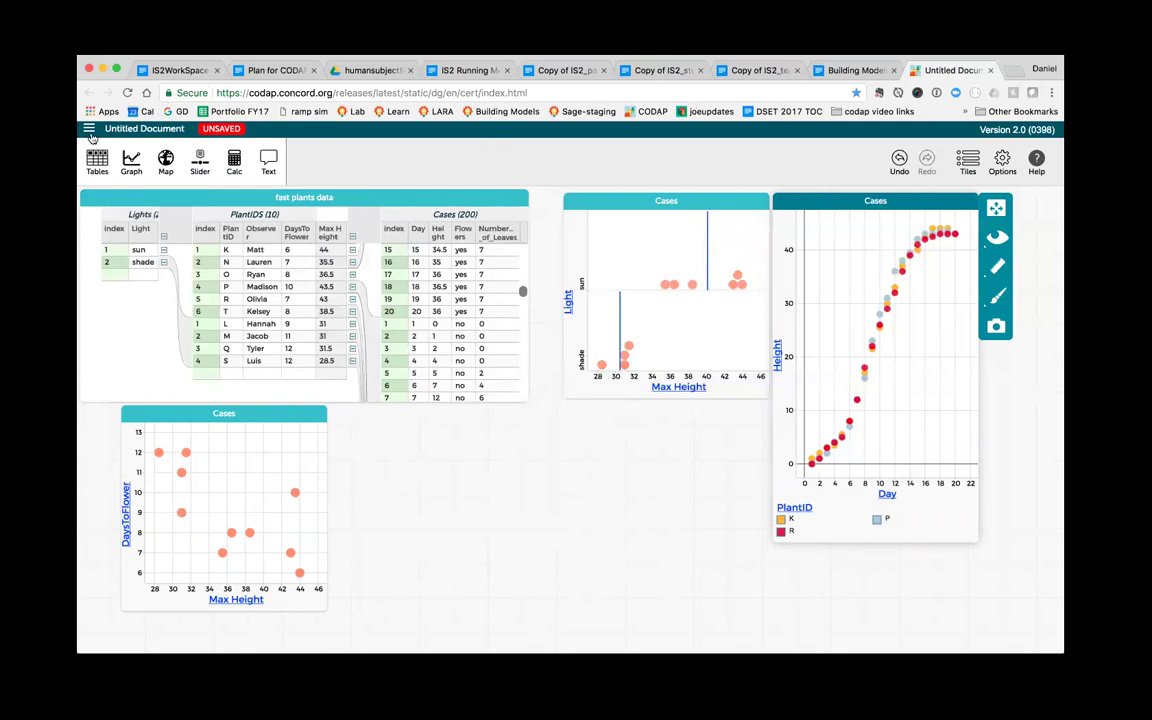
# Step: Start another CODAP document and open the Four Seals example in it
pyautogui.click(89, 130)
pyautogui.click(92, 150)
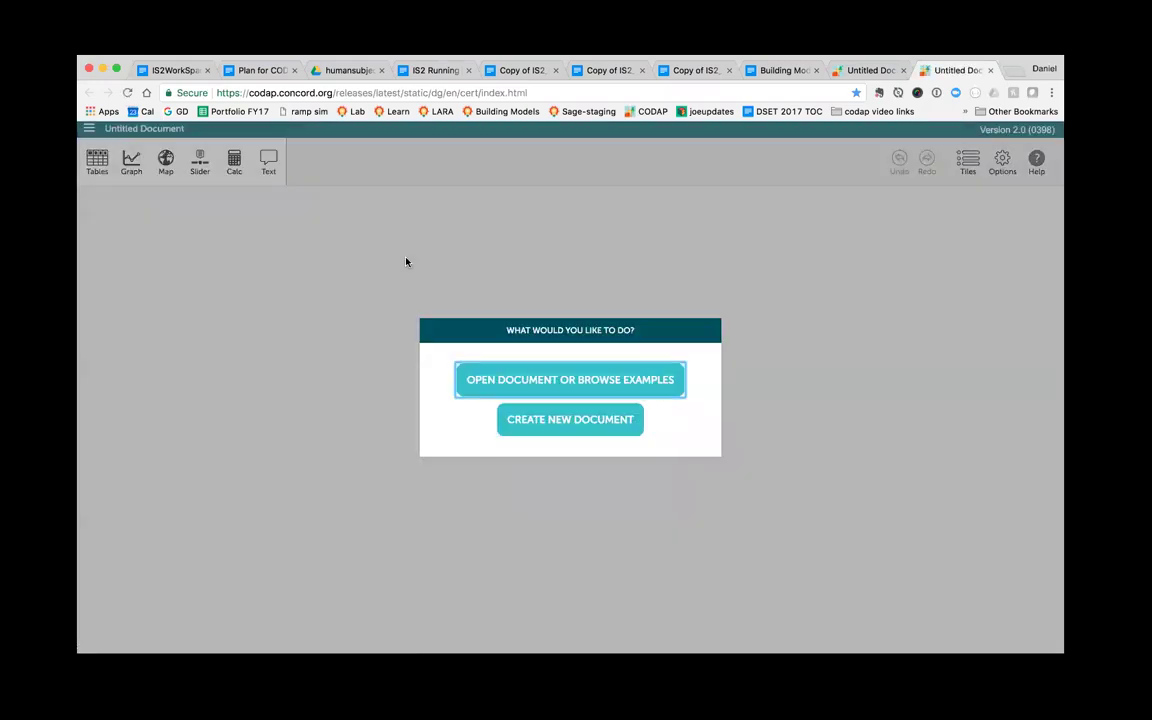
pyautogui.click(562, 381)
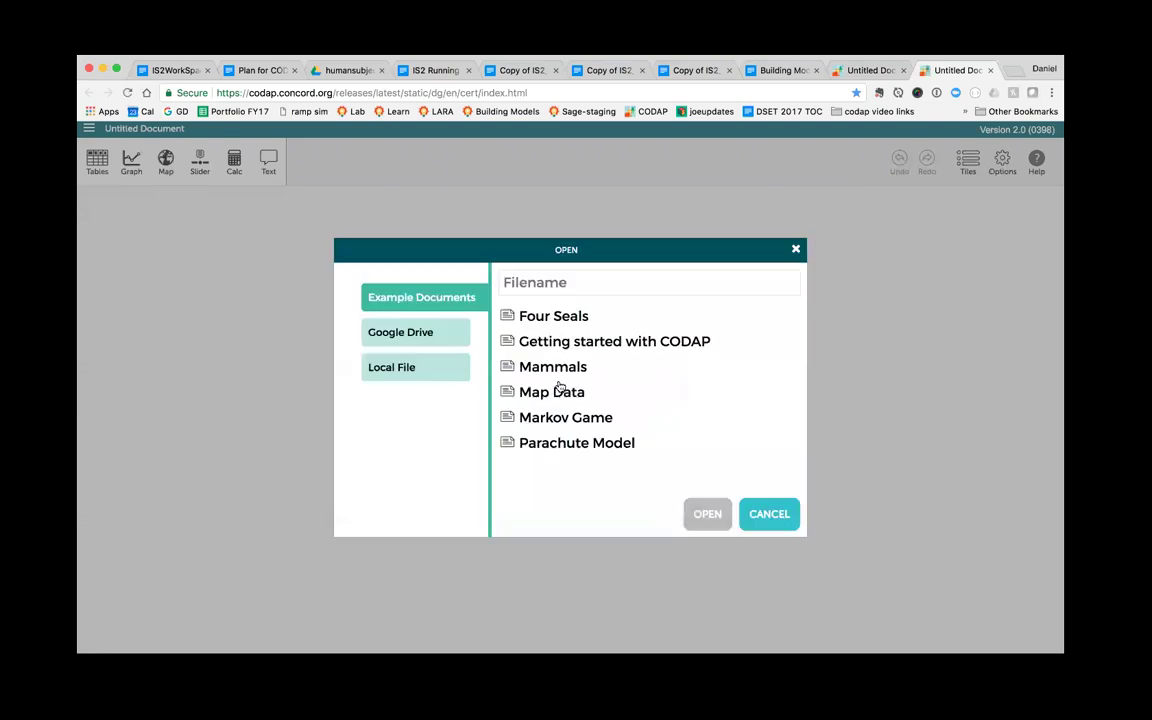
pyautogui.click(526, 316)
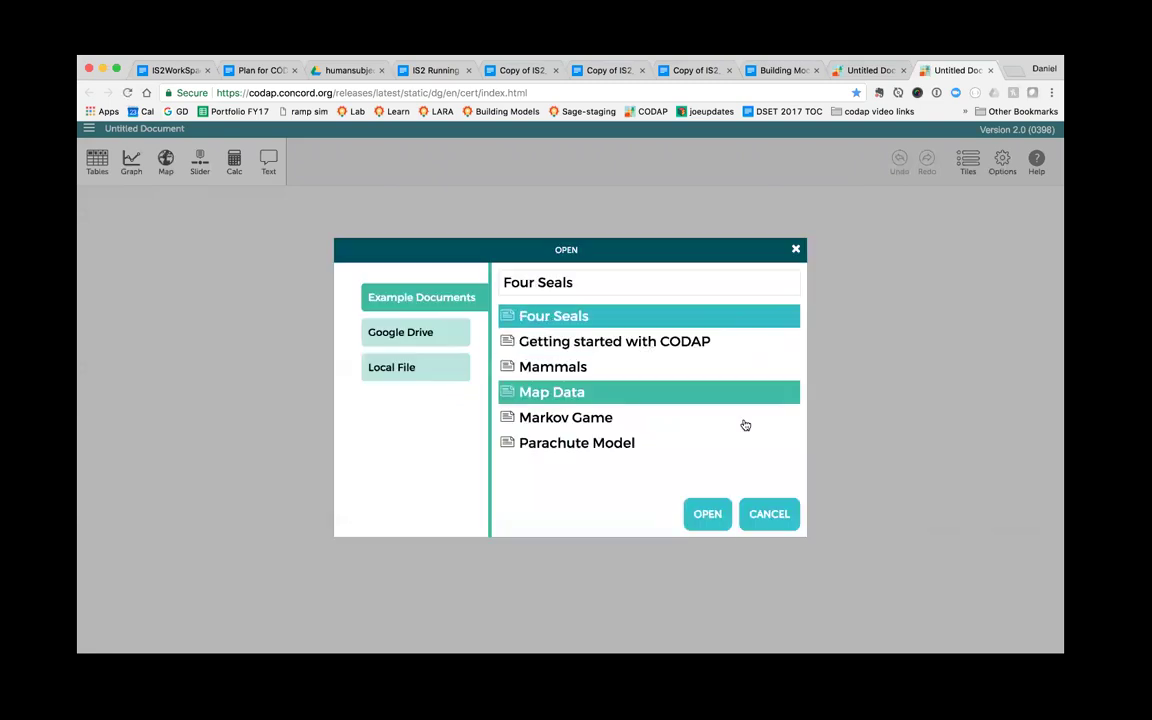
pyautogui.click(712, 512)
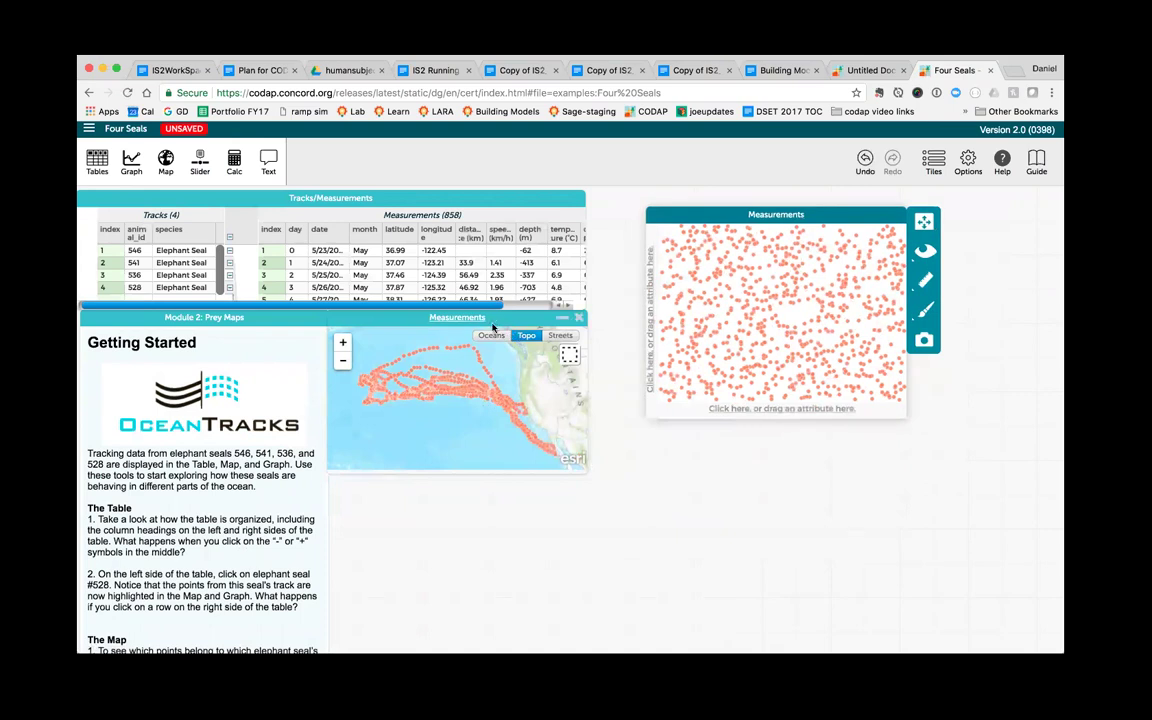
# Step: Close the Module 2: Prey Maps guide, enlarge the Measurements map, and zoom it in on the seal tracks
pyautogui.click(319, 317)
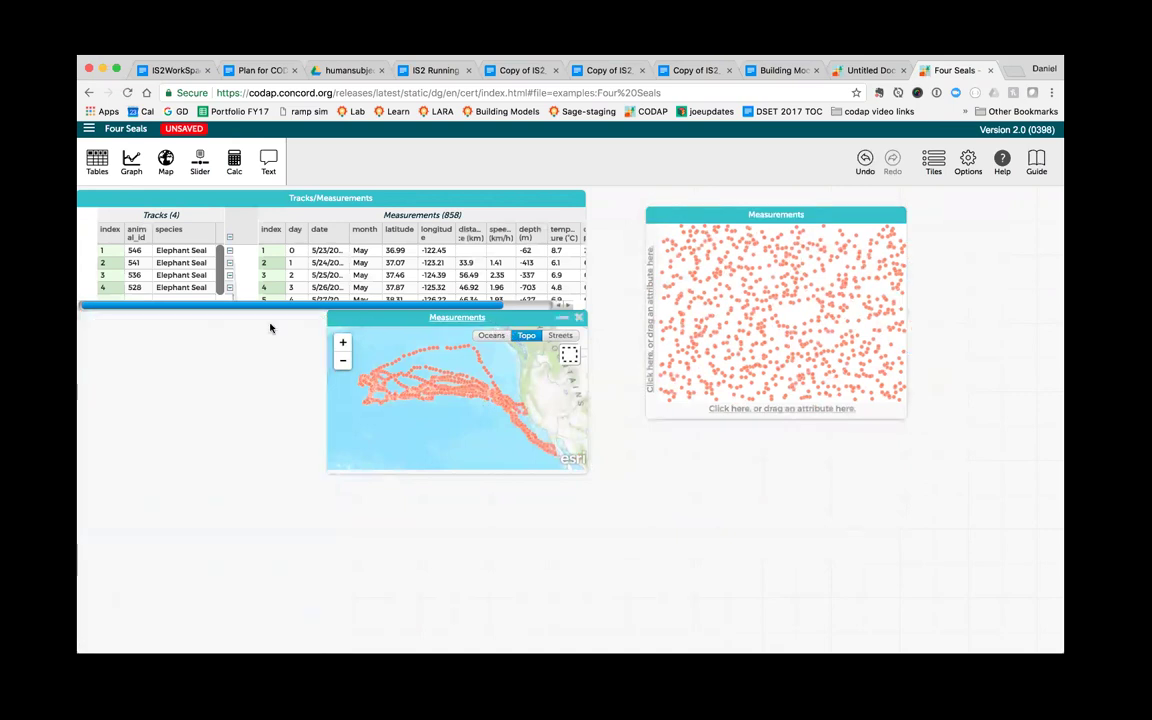
pyautogui.moveTo(390, 474); pyautogui.dragTo(588, 599)
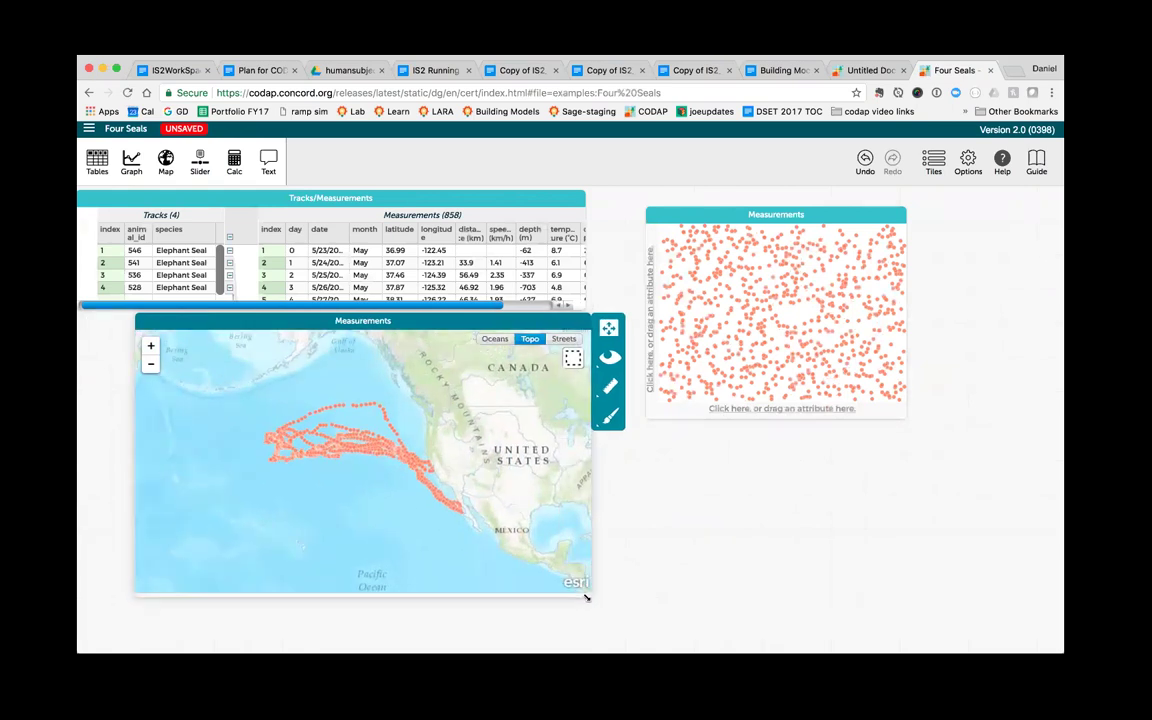
pyautogui.click(151, 347)
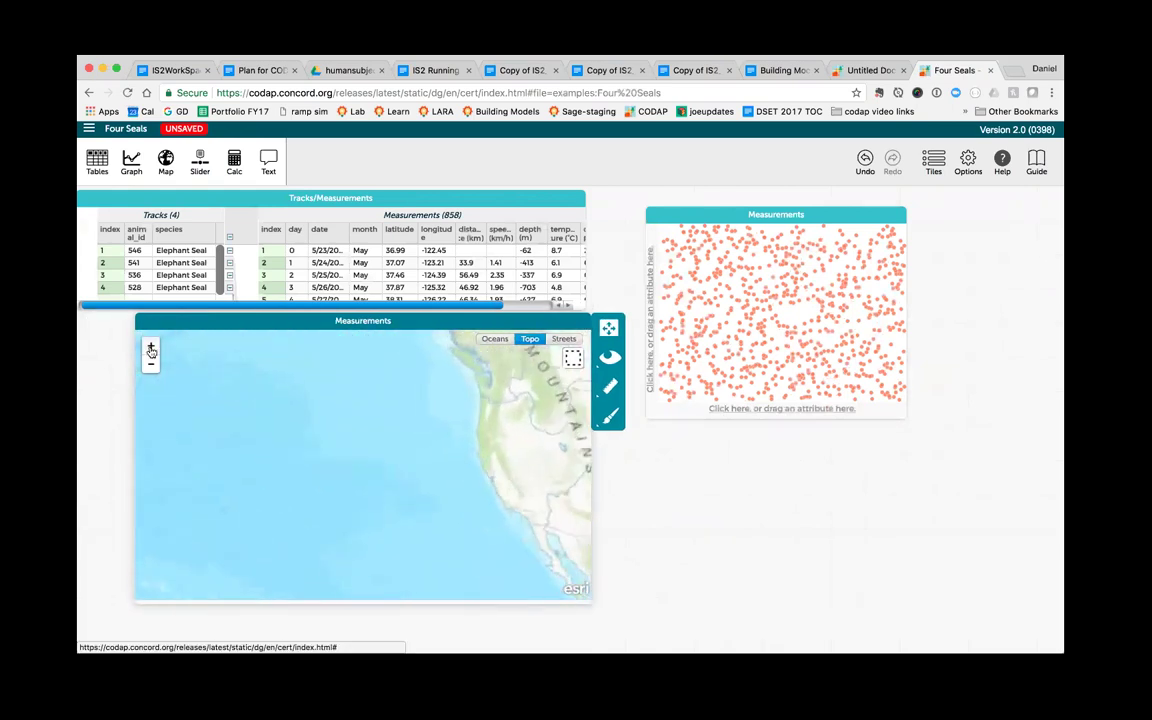
# Step: Highlight each elephant seal's track in turn on the map, returning to seal 546
pyautogui.click(172, 252)
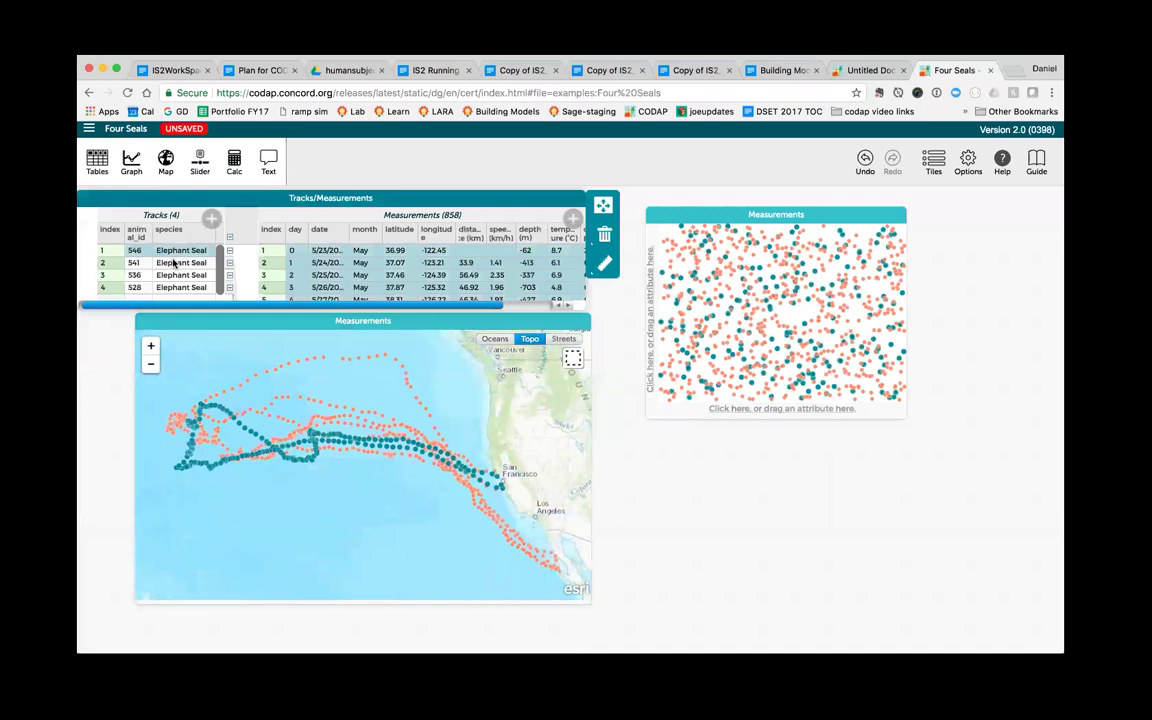
pyautogui.click(173, 262)
pyautogui.click(175, 276)
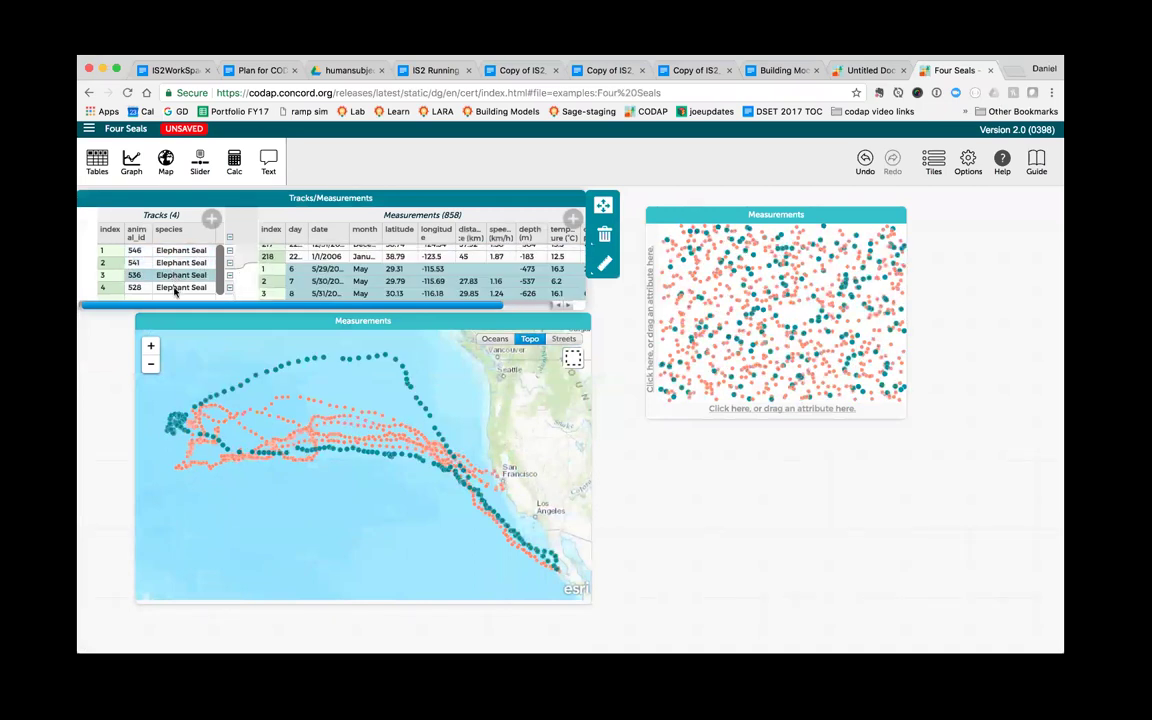
pyautogui.click(175, 289)
pyautogui.click(178, 253)
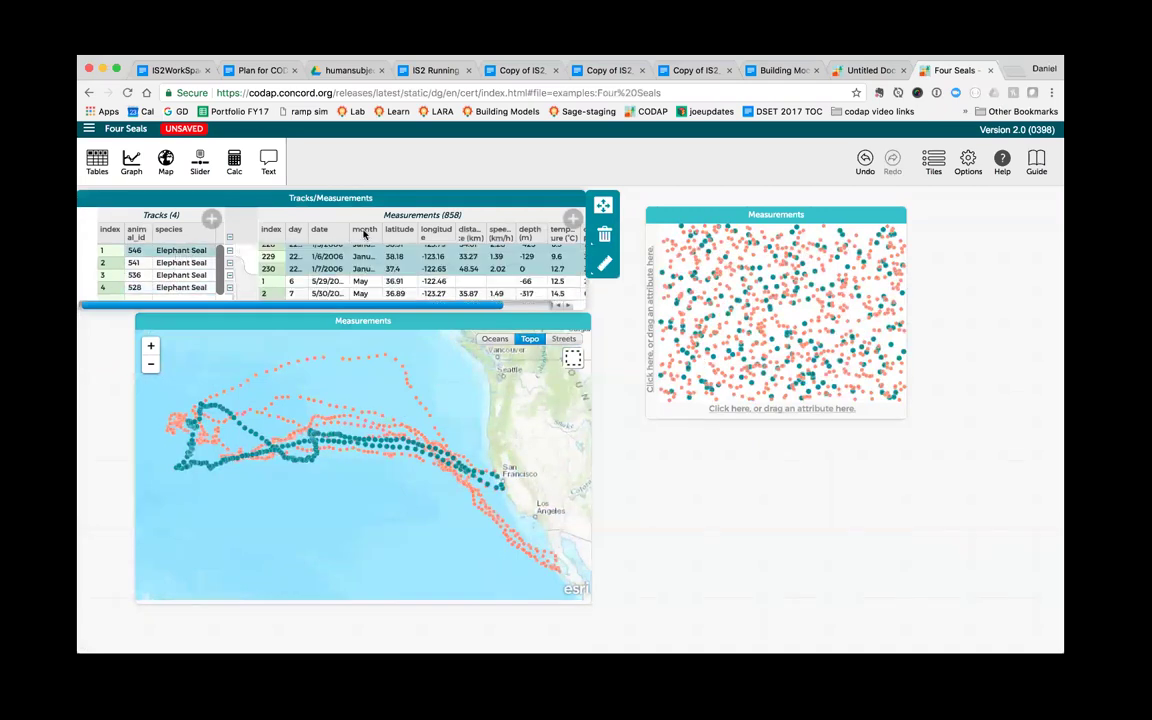
# Step: Colour the map points by month and highlight the June, July and August points in turn
pyautogui.moveTo(364, 233); pyautogui.dragTo(336, 404)
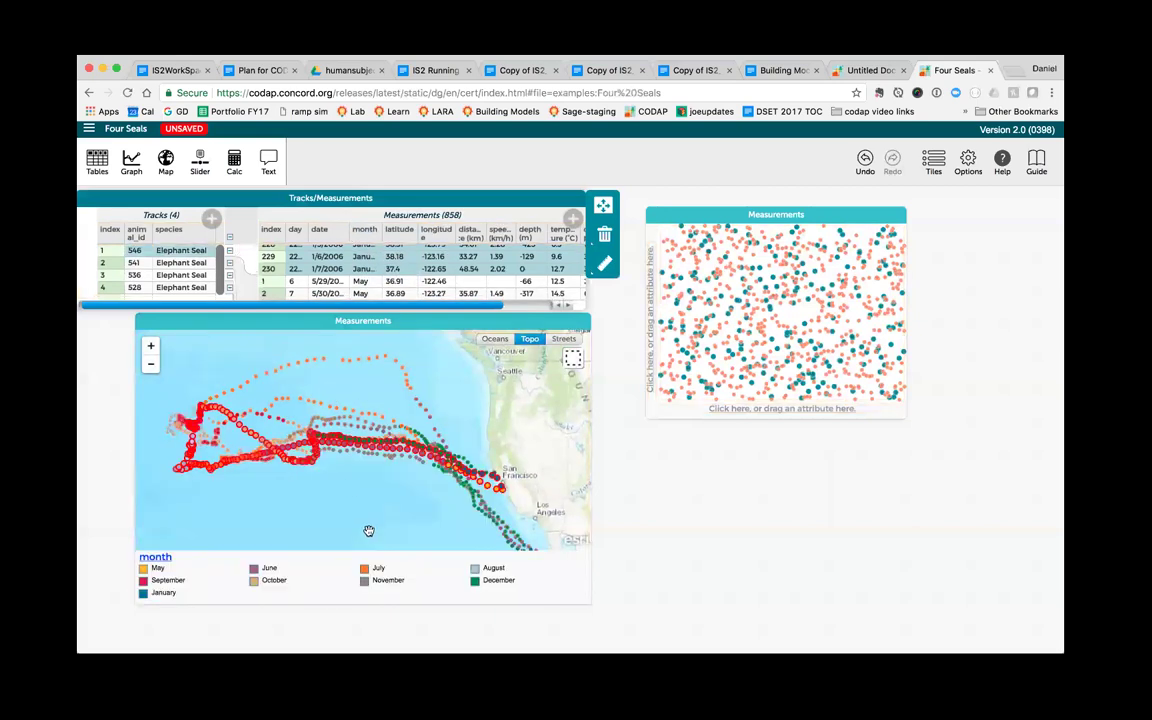
pyautogui.click(432, 584)
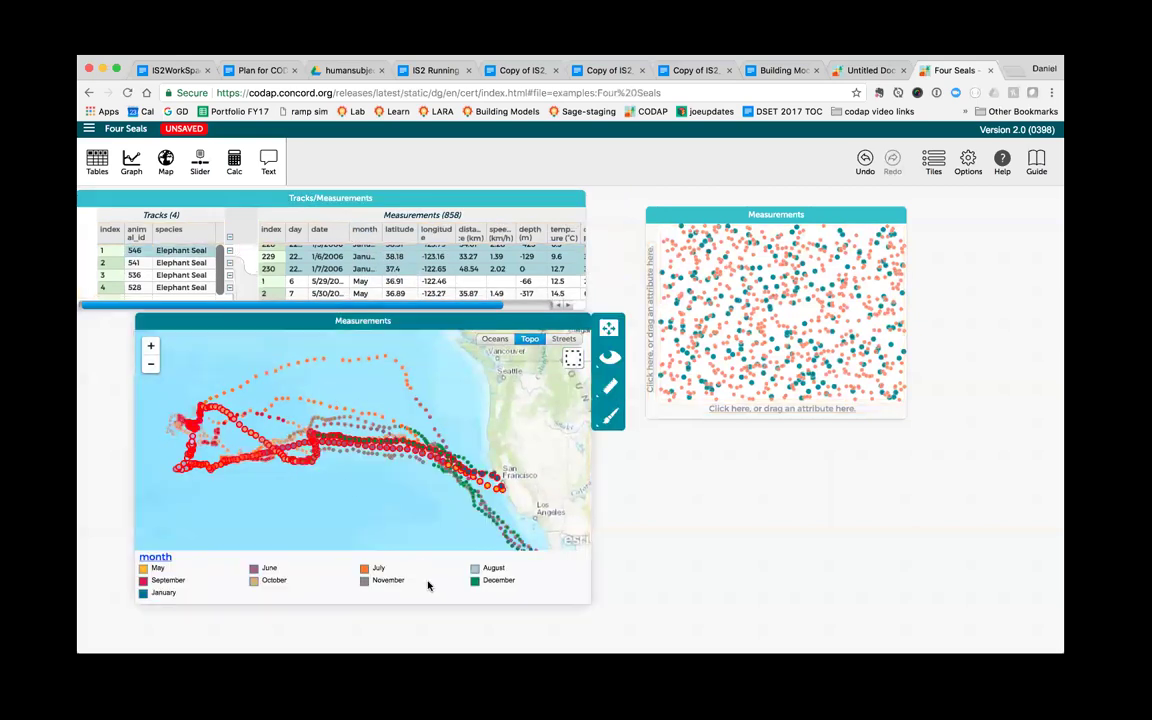
pyautogui.click(363, 570)
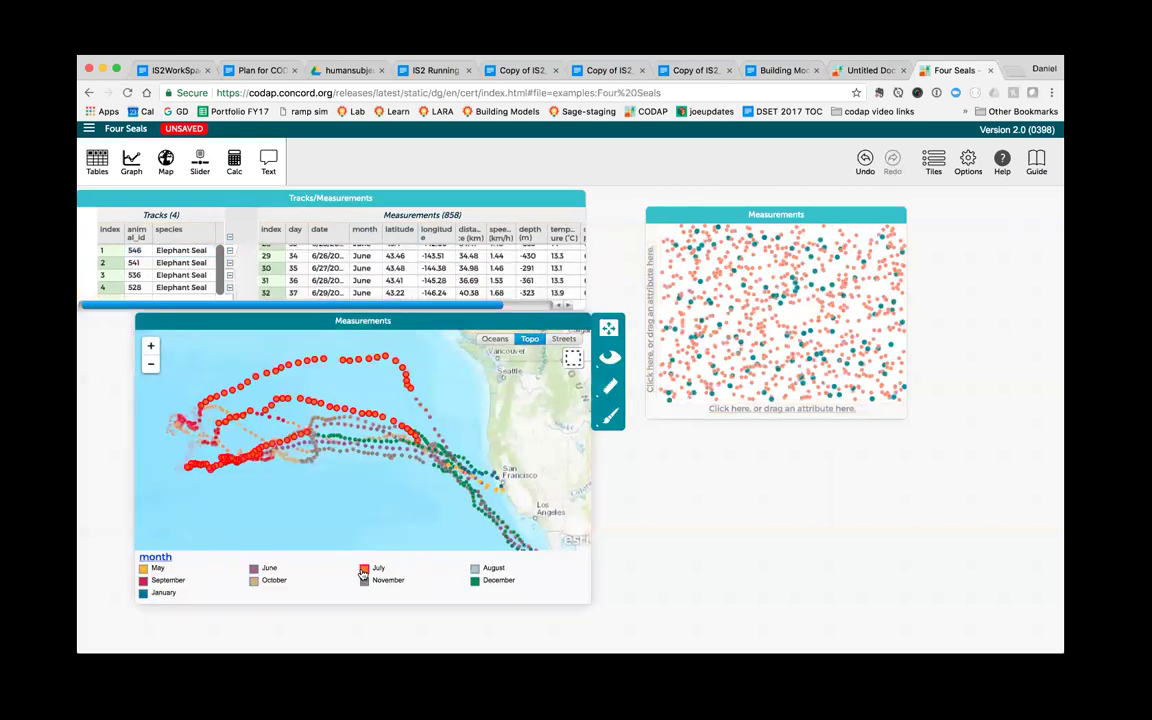
pyautogui.click(255, 570)
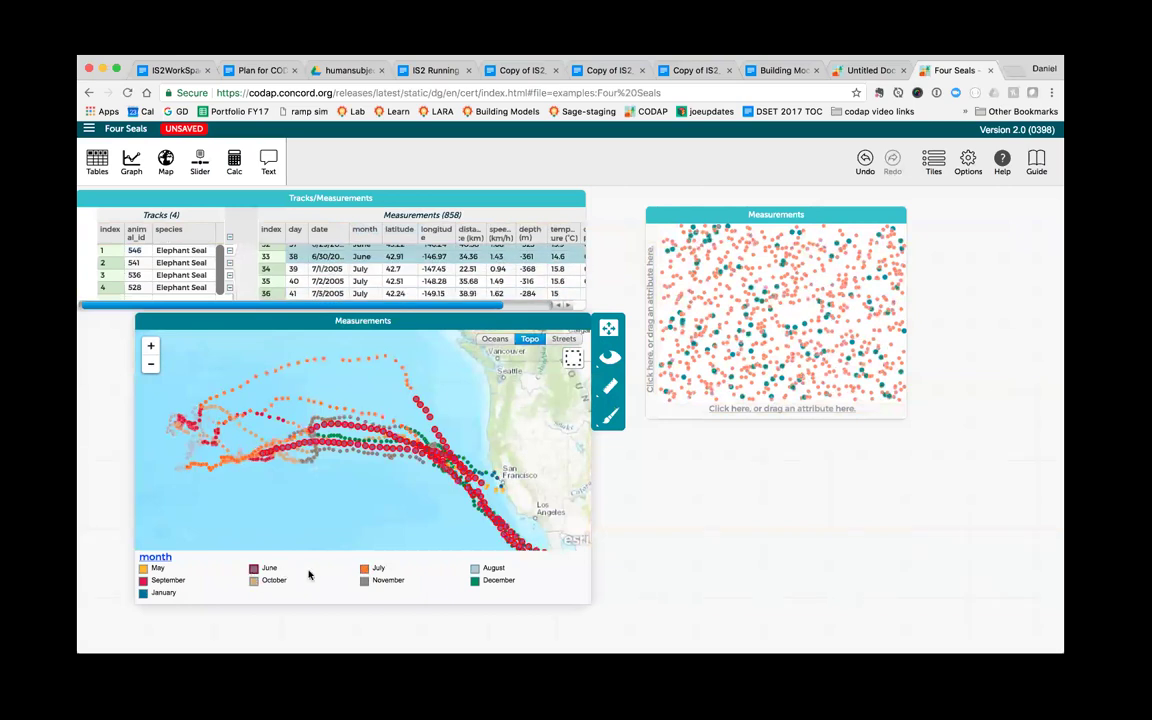
pyautogui.click(364, 569)
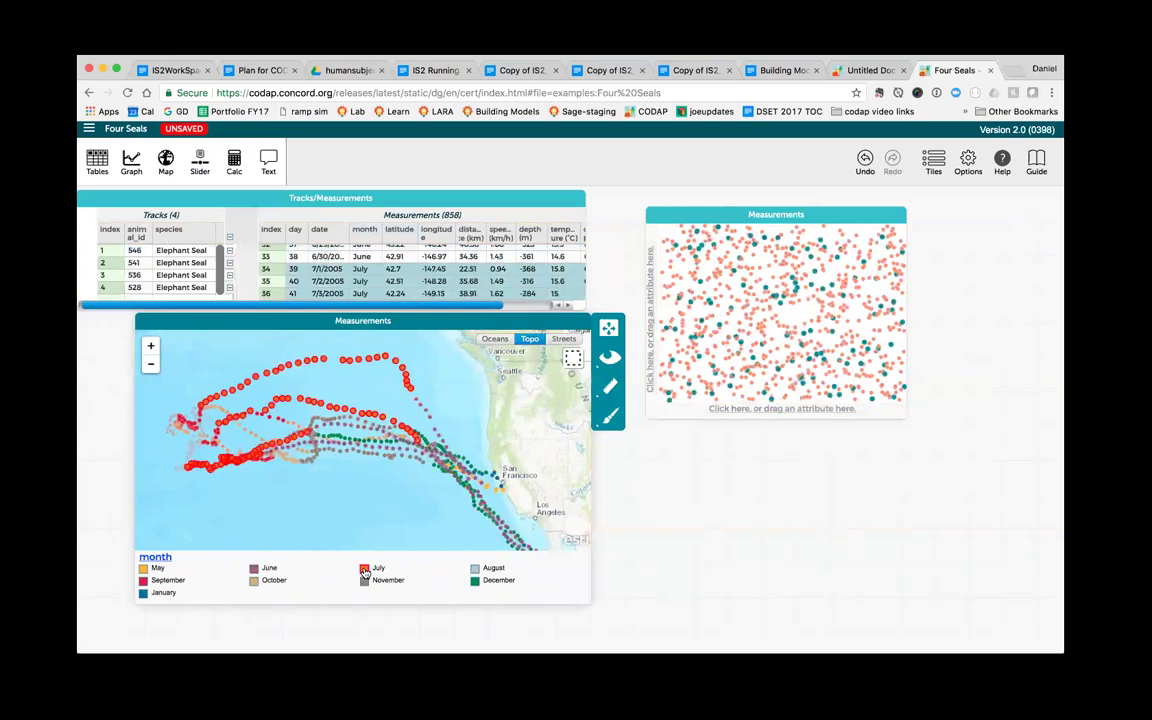
pyautogui.click(475, 569)
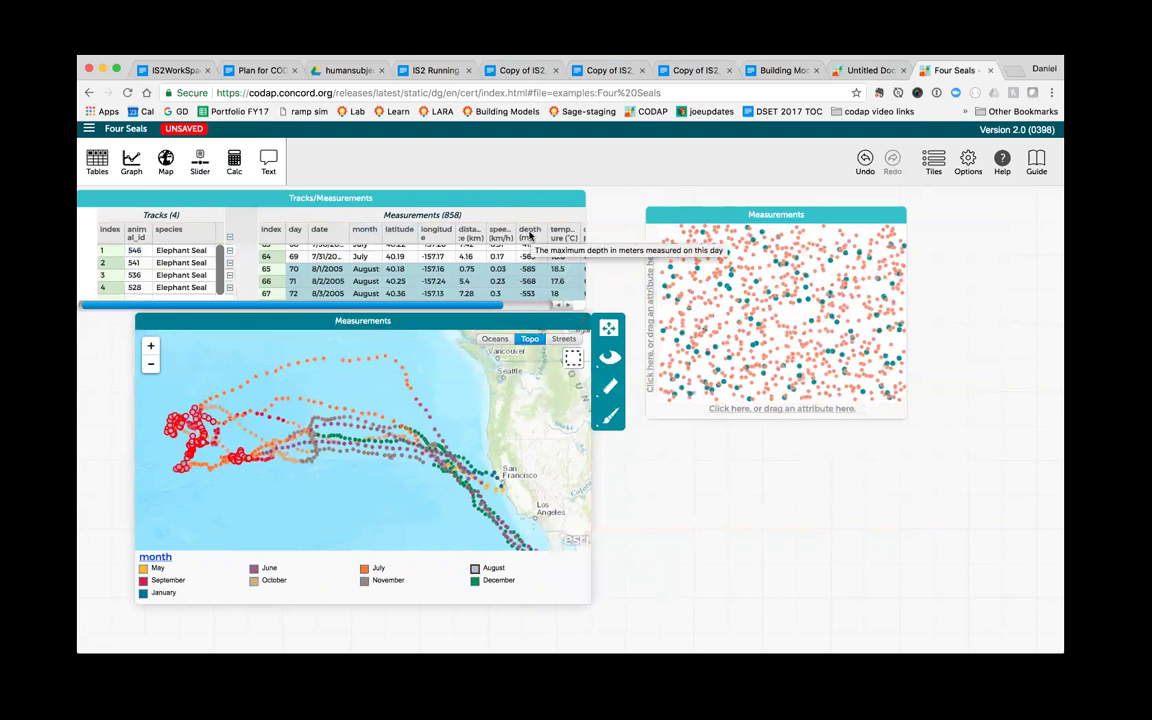
# Step: Plot depth (m) on the graph's horizontal axis and select the shallower of the two clusters of points
pyautogui.moveTo(530, 235); pyautogui.dragTo(776, 408)
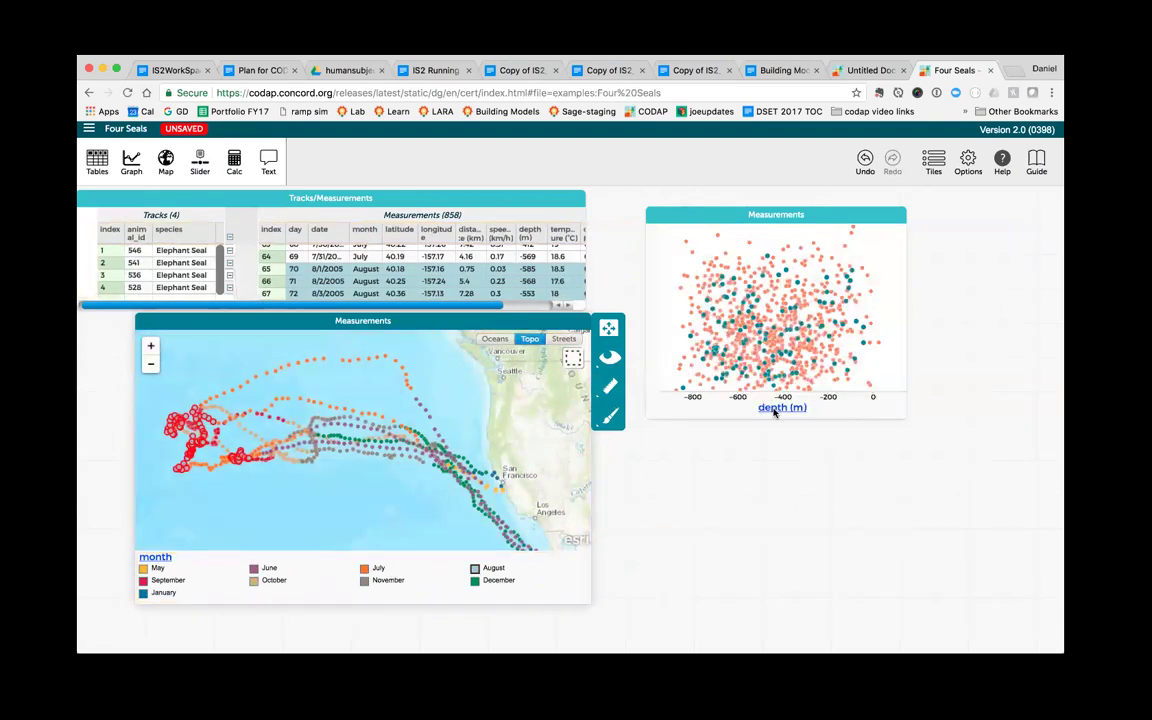
pyautogui.click(860, 310)
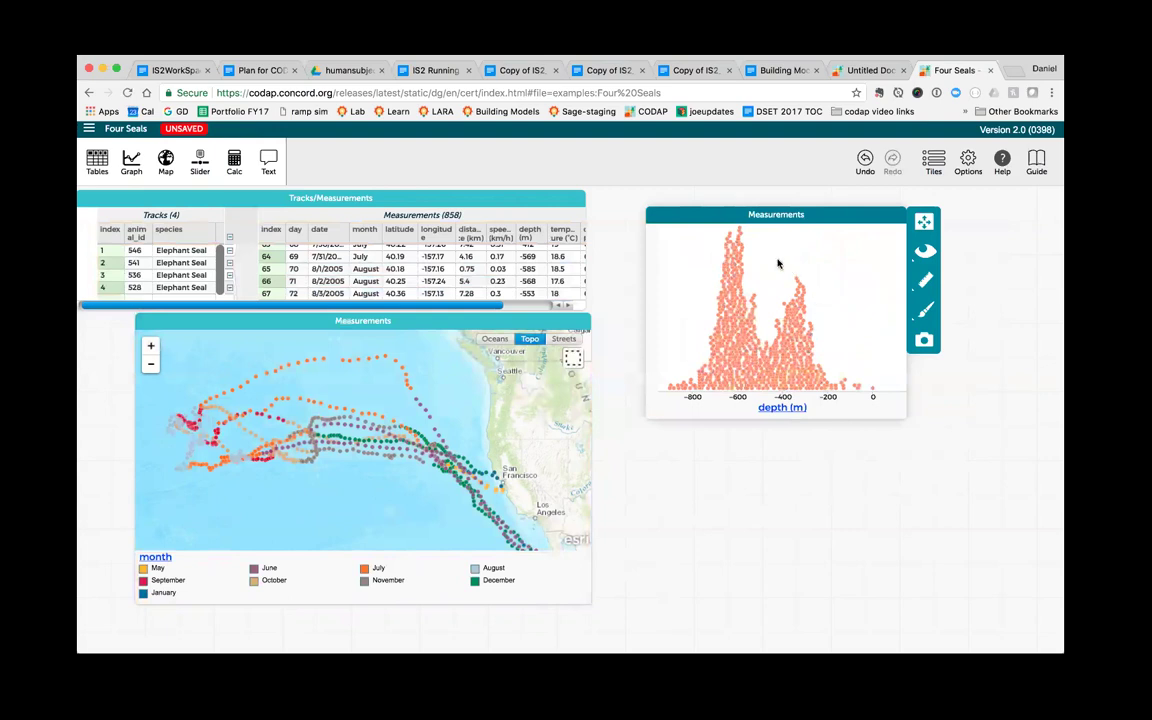
pyautogui.moveTo(778, 263); pyautogui.dragTo(855, 397)
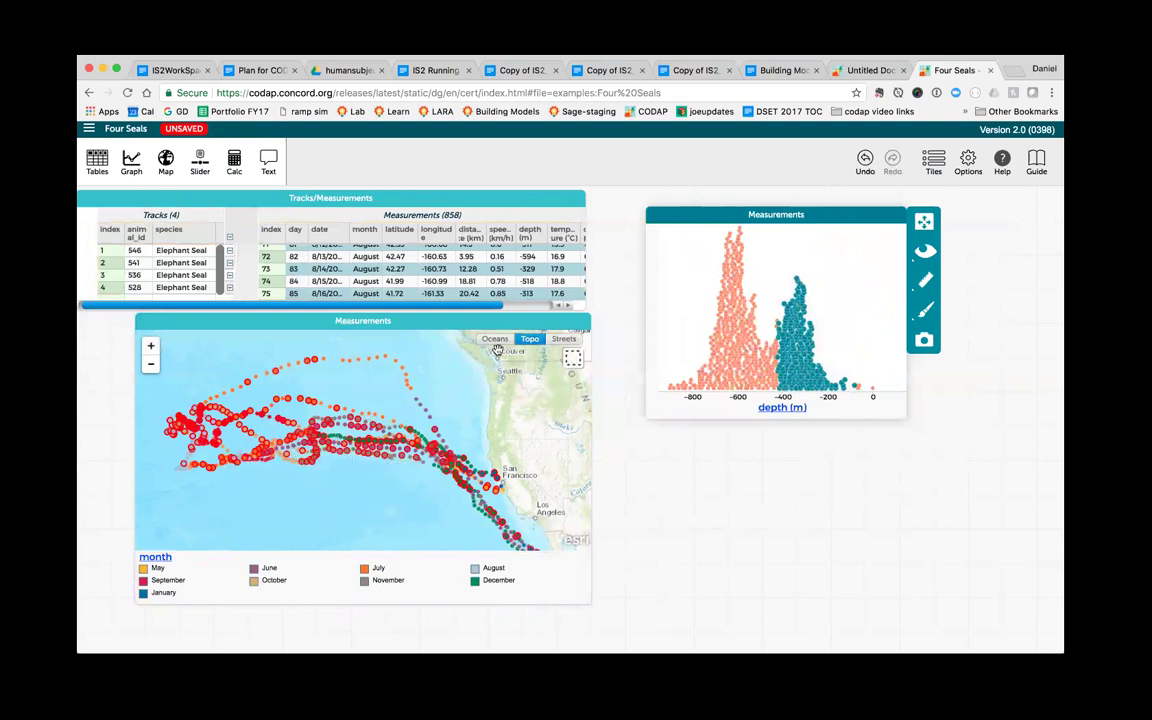
# Step: Marquee-select the points at the far western end of the seal tracks on the map
pyautogui.click(571, 363)
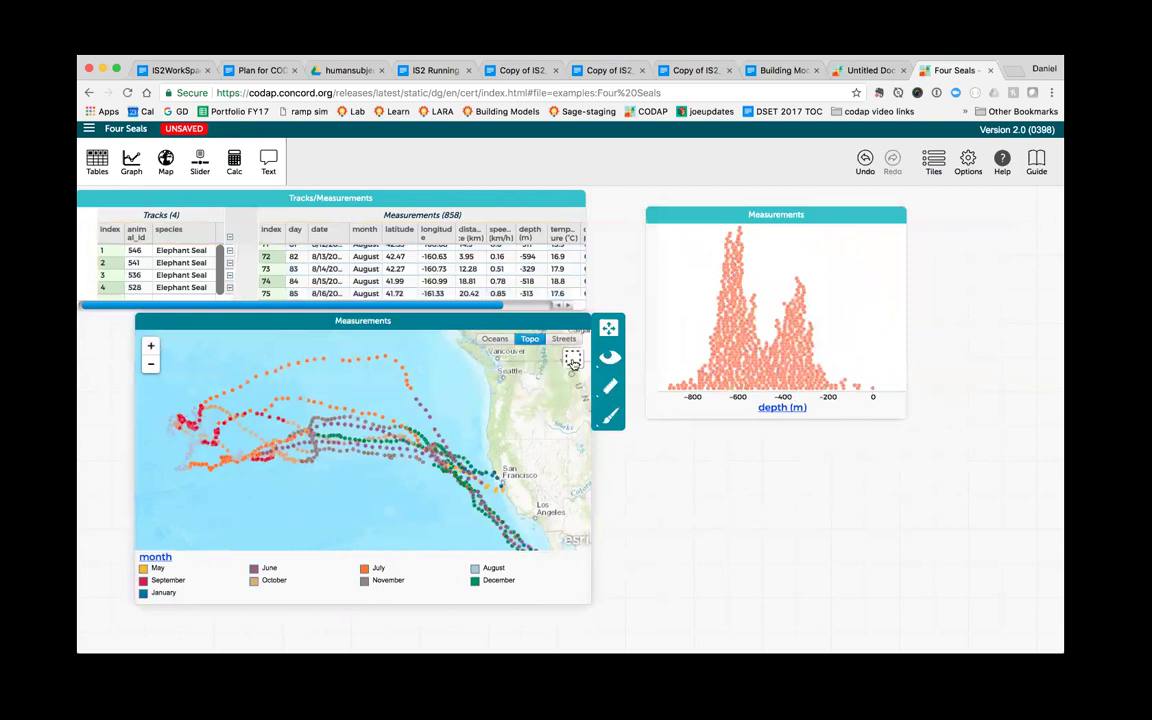
pyautogui.moveTo(143, 357); pyautogui.dragTo(214, 470)
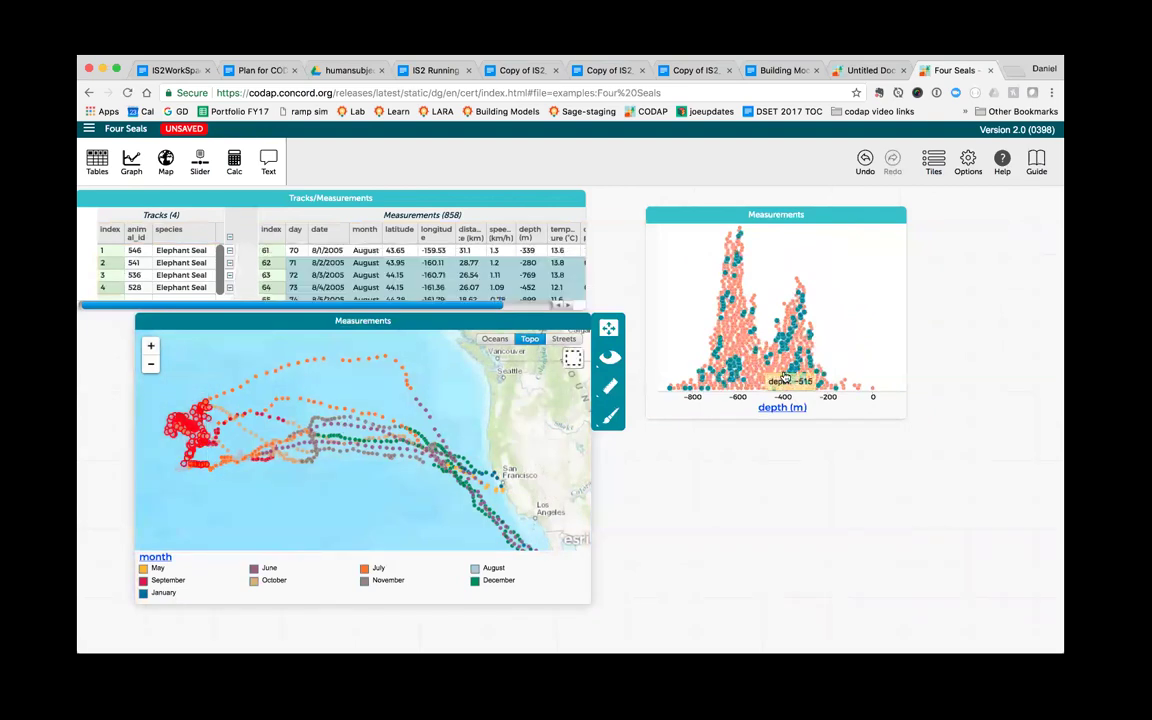